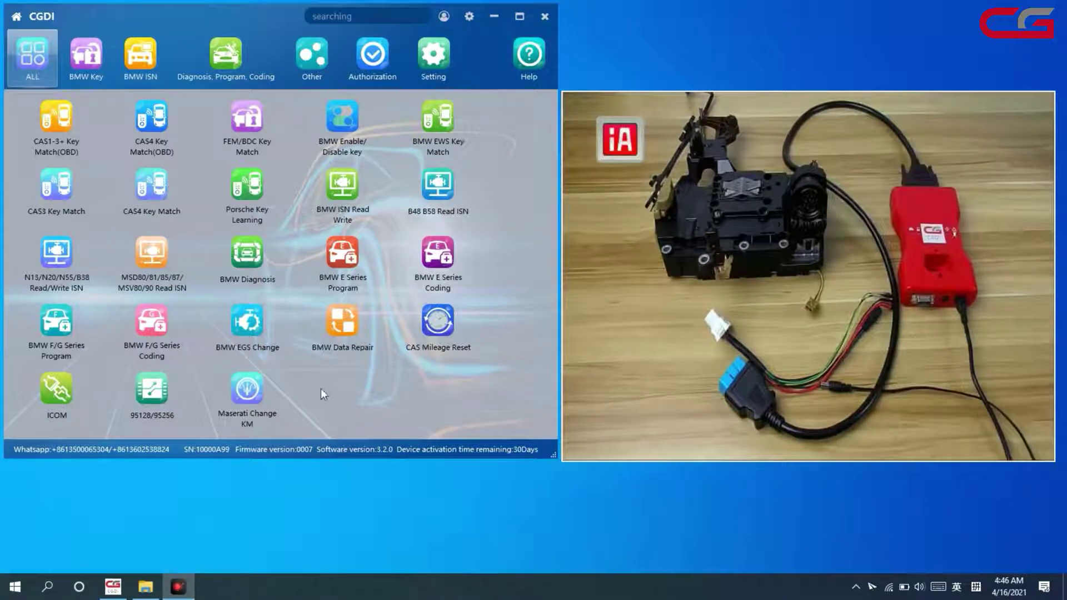
- Open BMW EGS Change and try an F-series gearbox connection, dismissing the OBD timeout
click(264, 349)
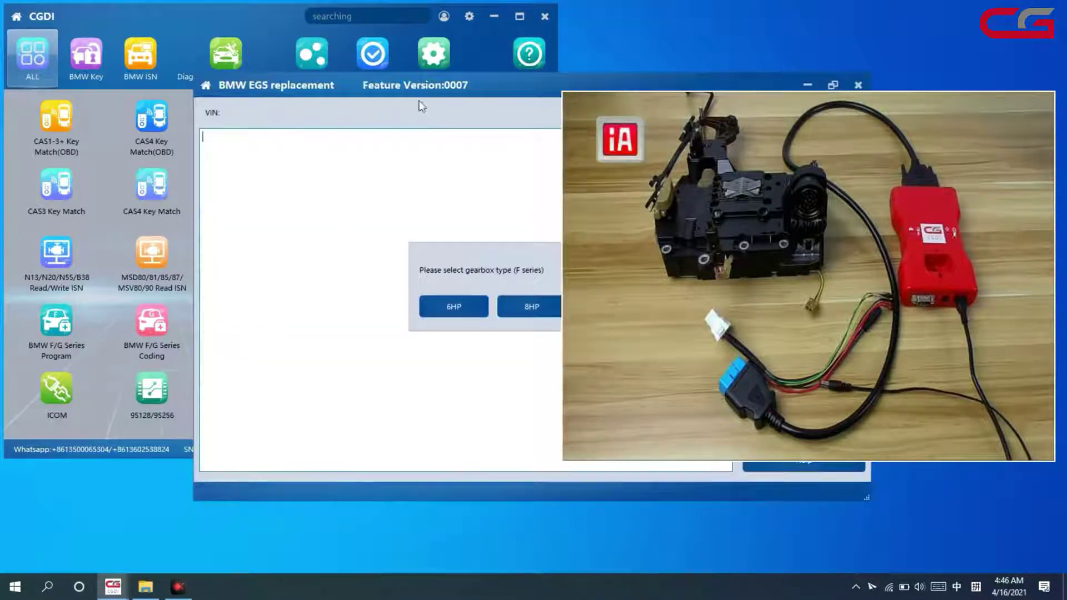
drag(414, 90, 231, 82)
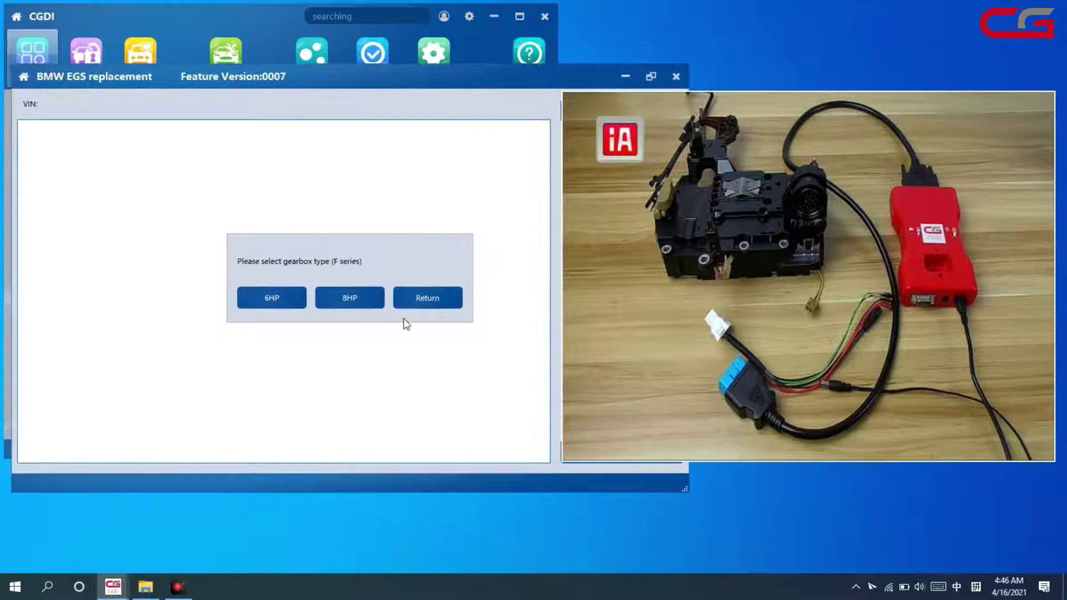
click(351, 300)
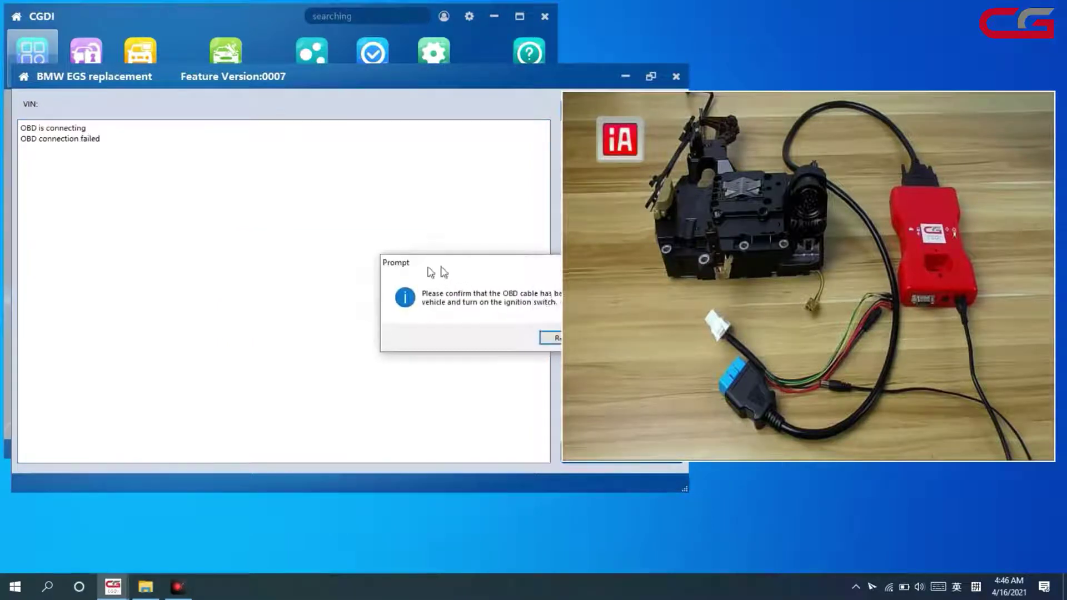
click(456, 338)
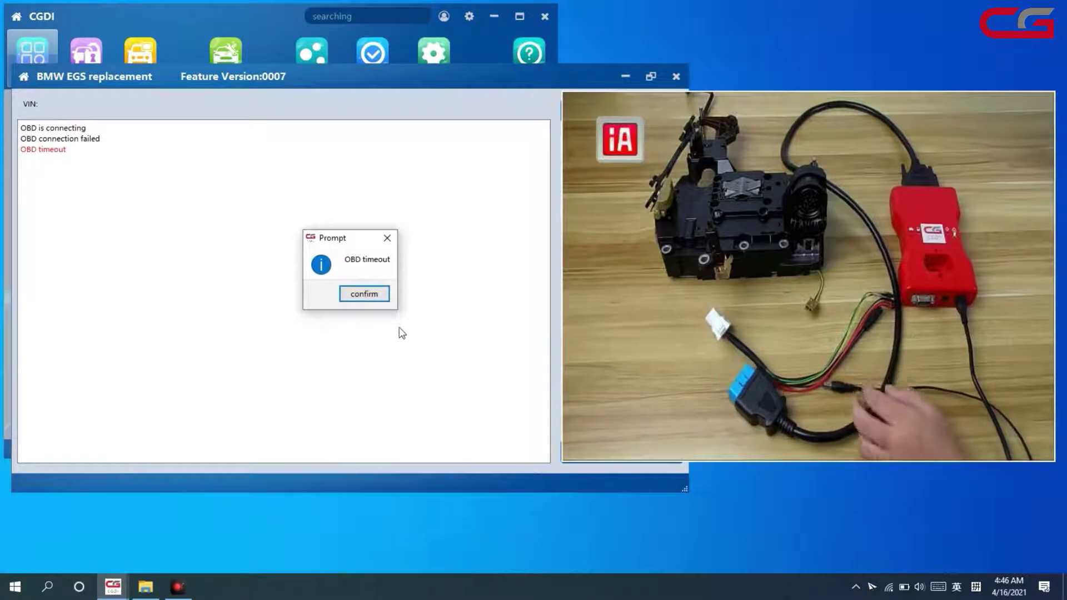
click(368, 299)
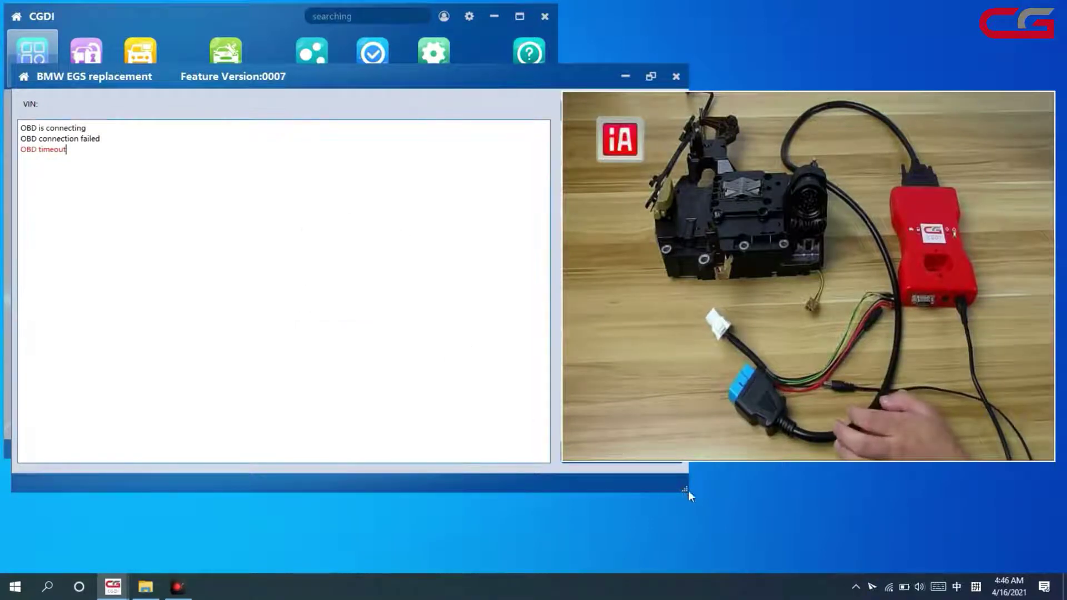
drag(685, 486, 502, 477)
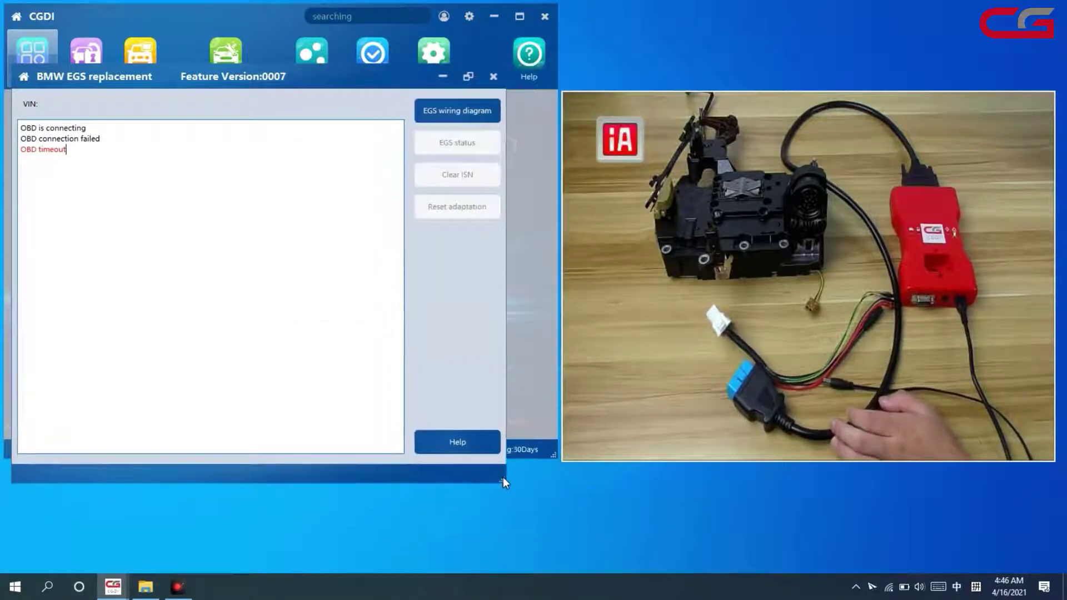
- Show the EGS wiring diagram with 12V, GND, CAN-H and CAN-L, placed at the screen's left
click(459, 115)
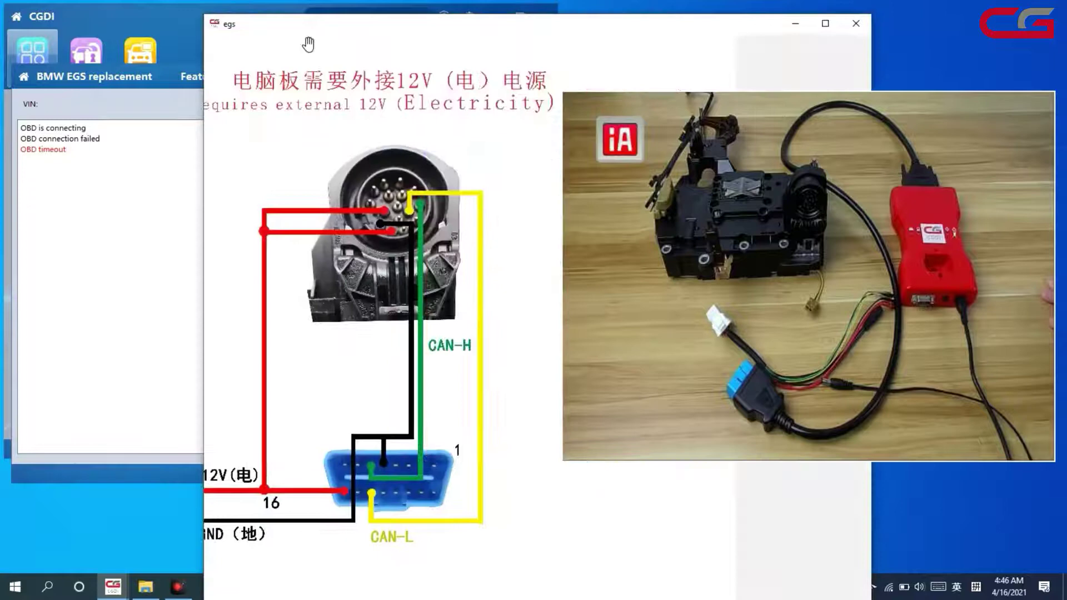
double_click(452, 29)
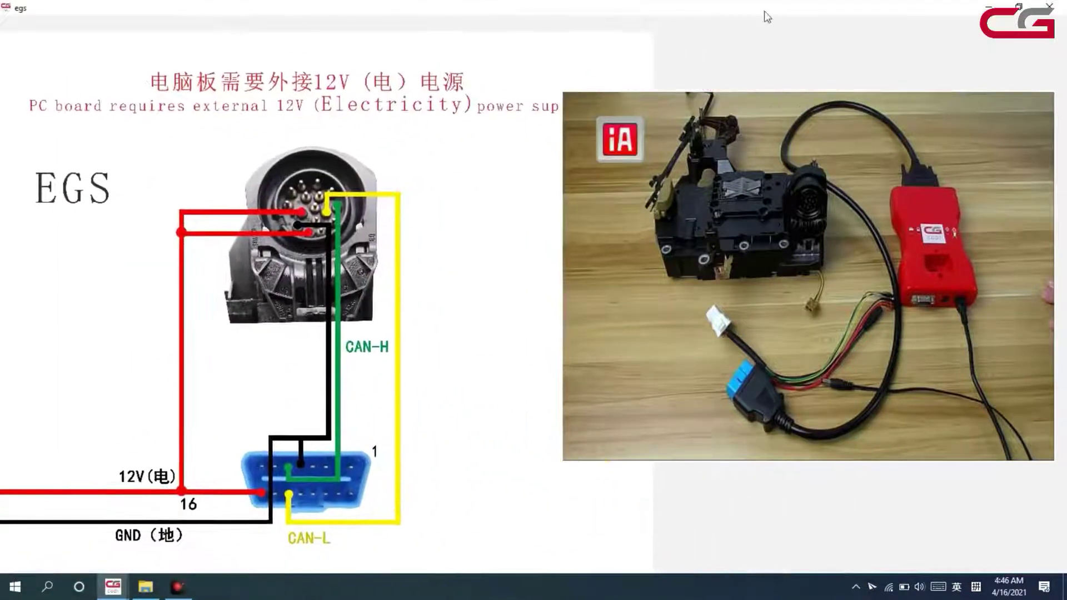
click(1018, 7)
drag(488, 36, 274, 30)
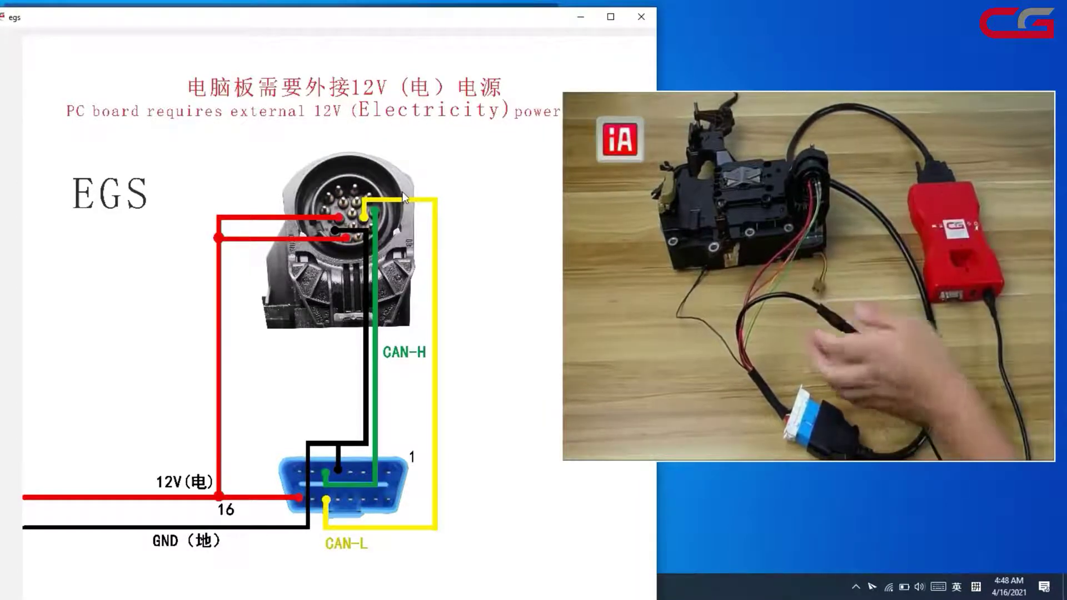
- Close the wiring diagram and EGS window, then reconnect EGS Change as an 8HP gearbox
click(640, 16)
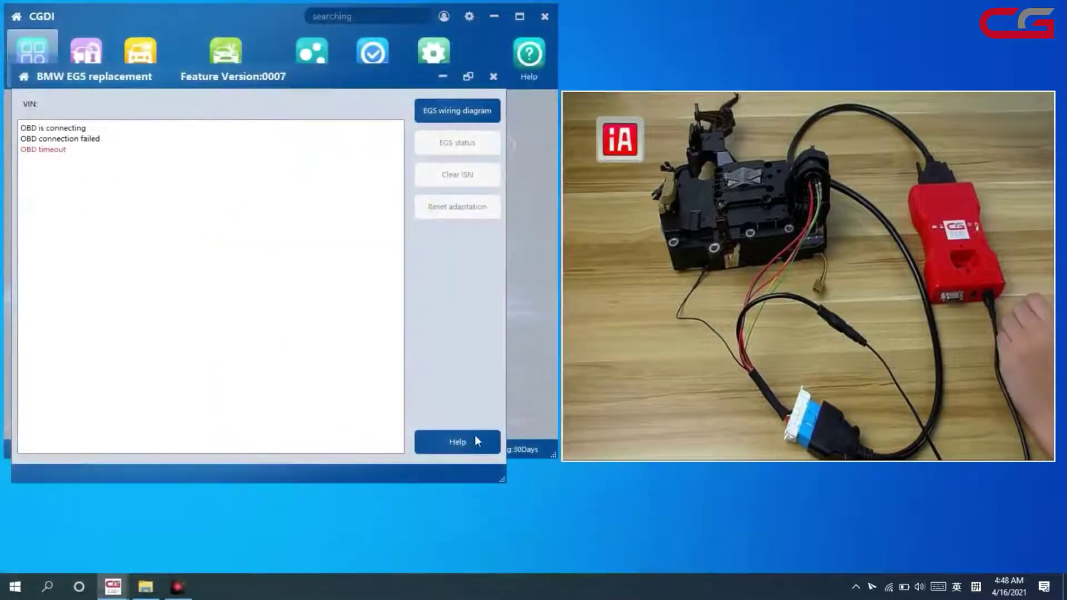
click(494, 76)
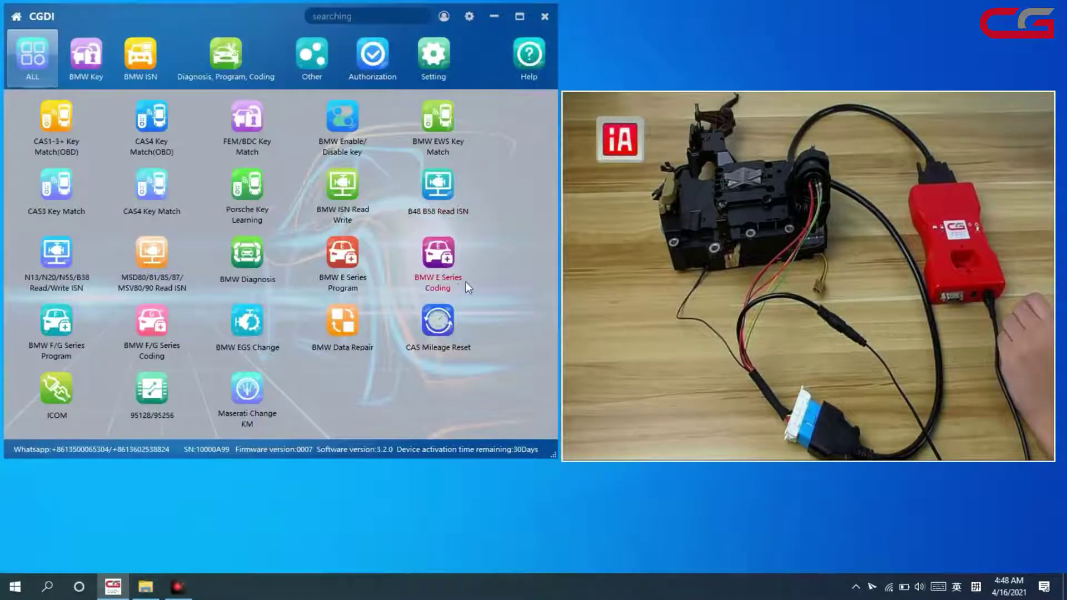
click(247, 327)
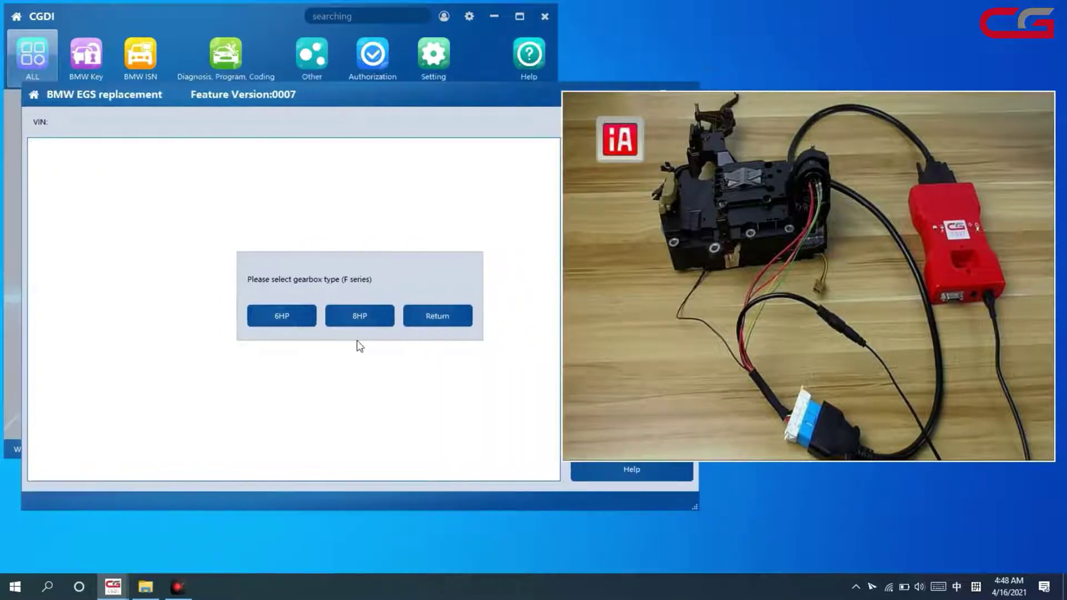
click(358, 314)
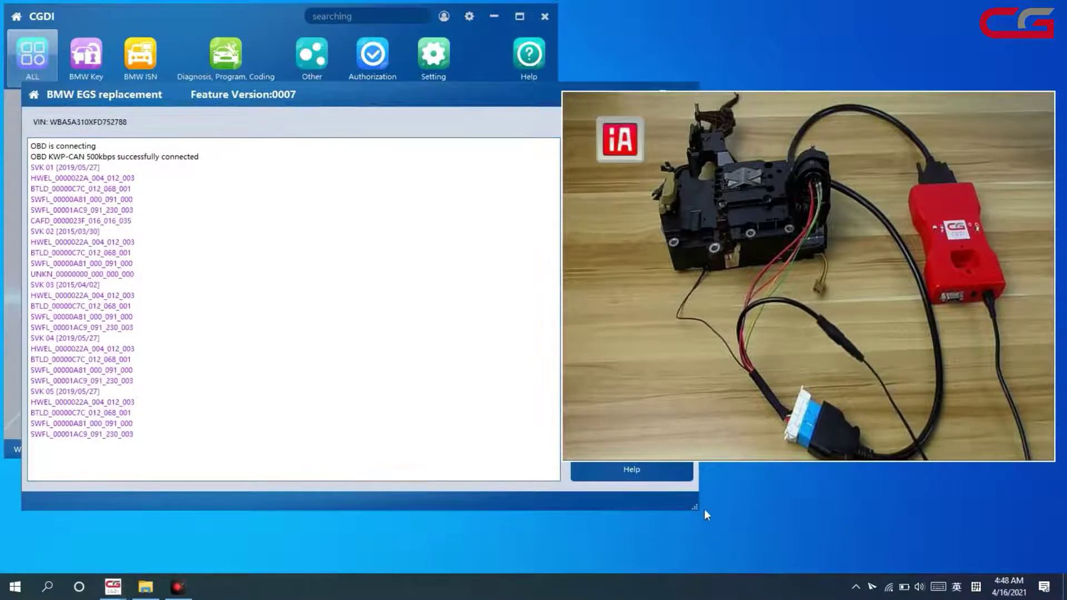
- Resize and reposition the EGS replacement window and select the SVK version list in its log
drag(699, 508, 504, 501)
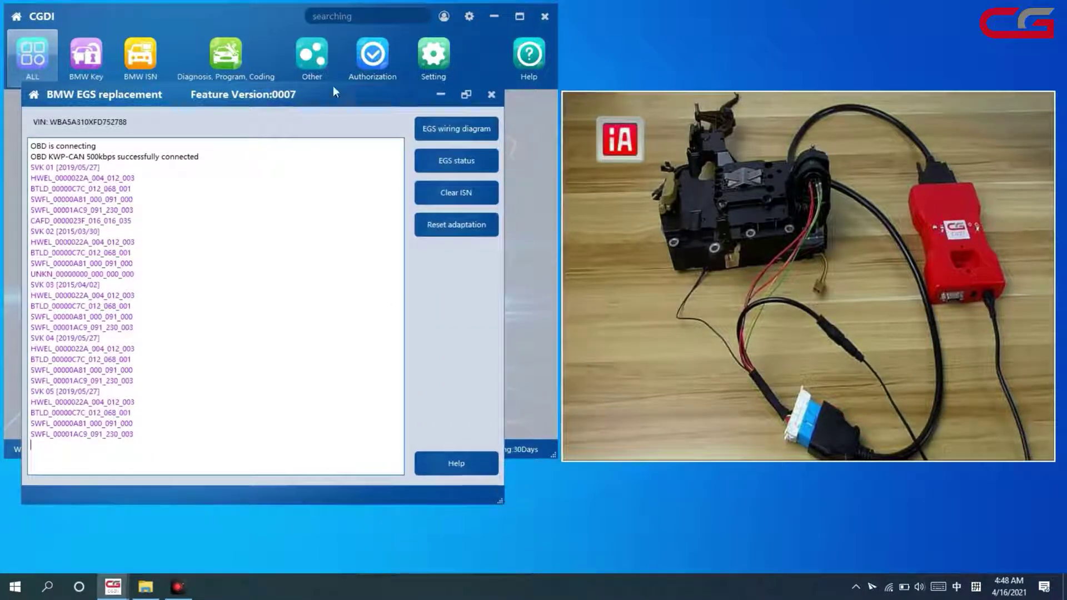
drag(336, 92, 310, 30)
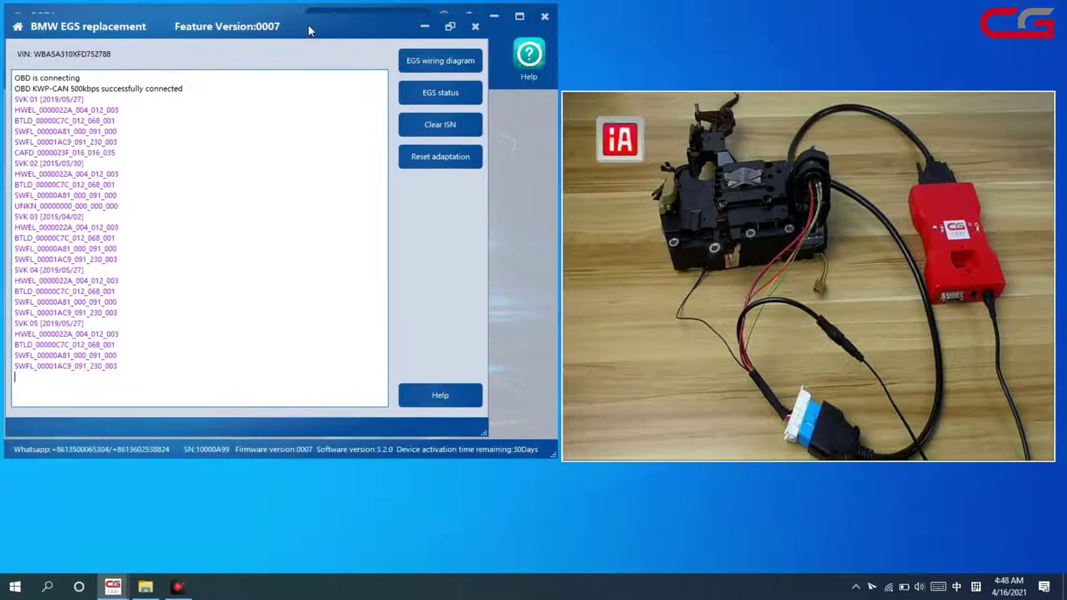
drag(486, 435, 520, 460)
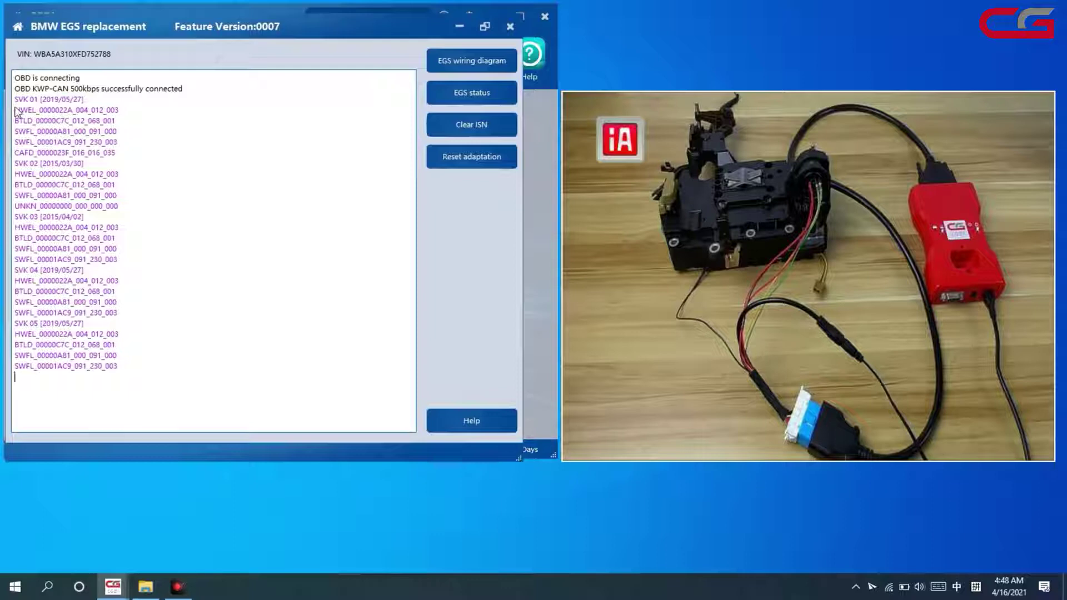
drag(15, 105, 169, 376)
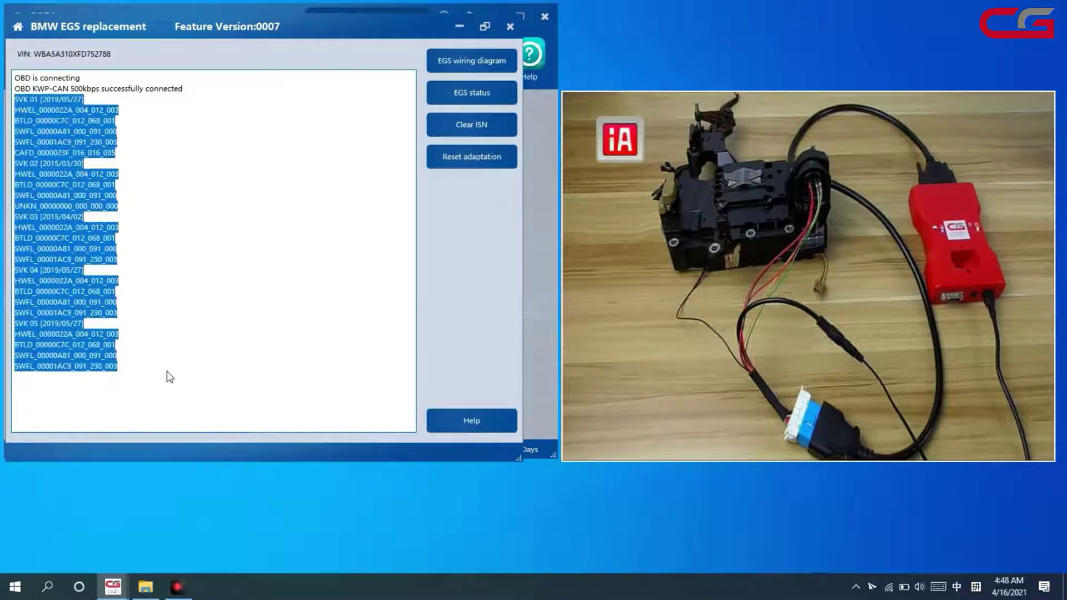
click(130, 372)
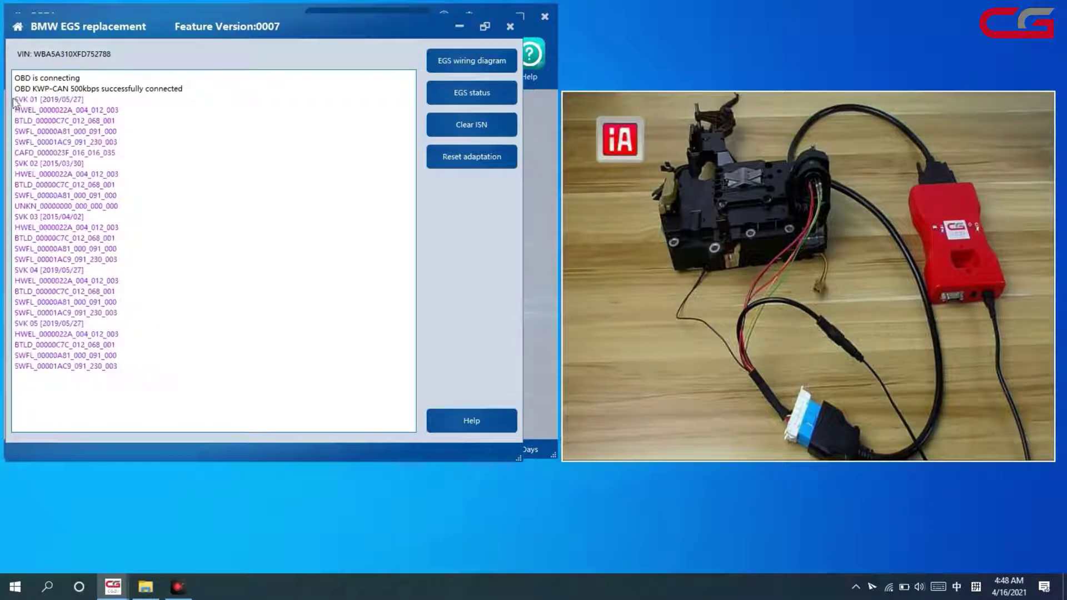
drag(16, 105, 175, 379)
click(134, 304)
- Check the EGS status and dismiss the 'EGS ISN is not cleared' notice
click(477, 98)
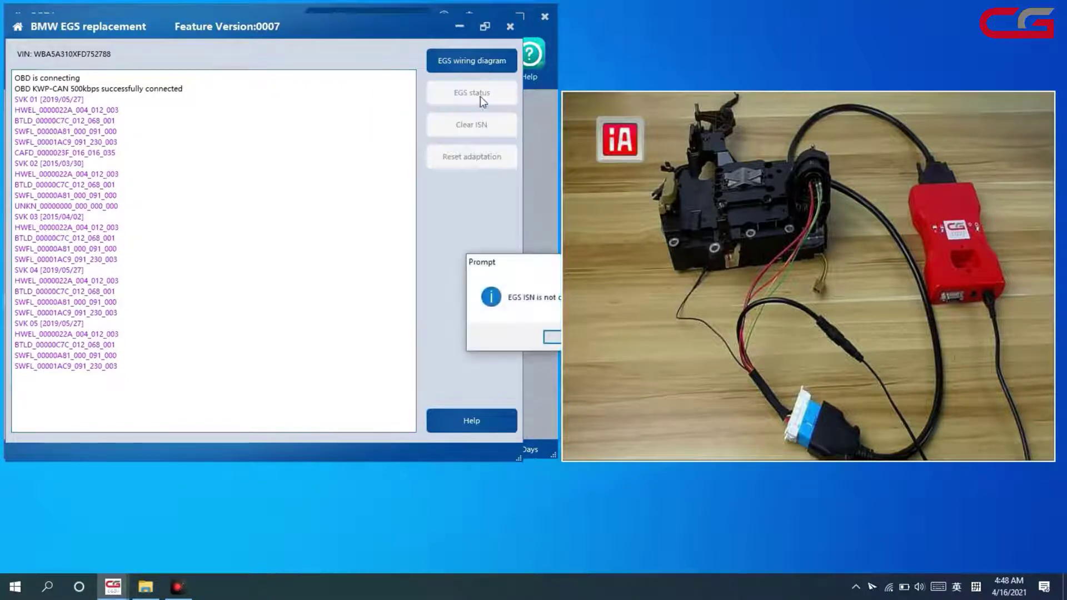
drag(503, 270, 149, 242)
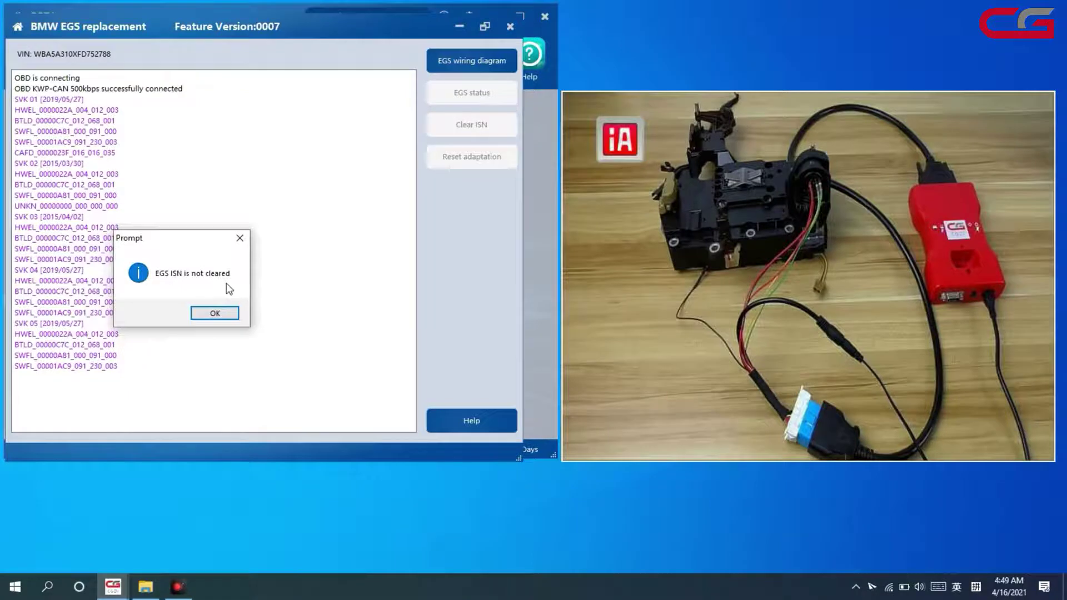
click(215, 313)
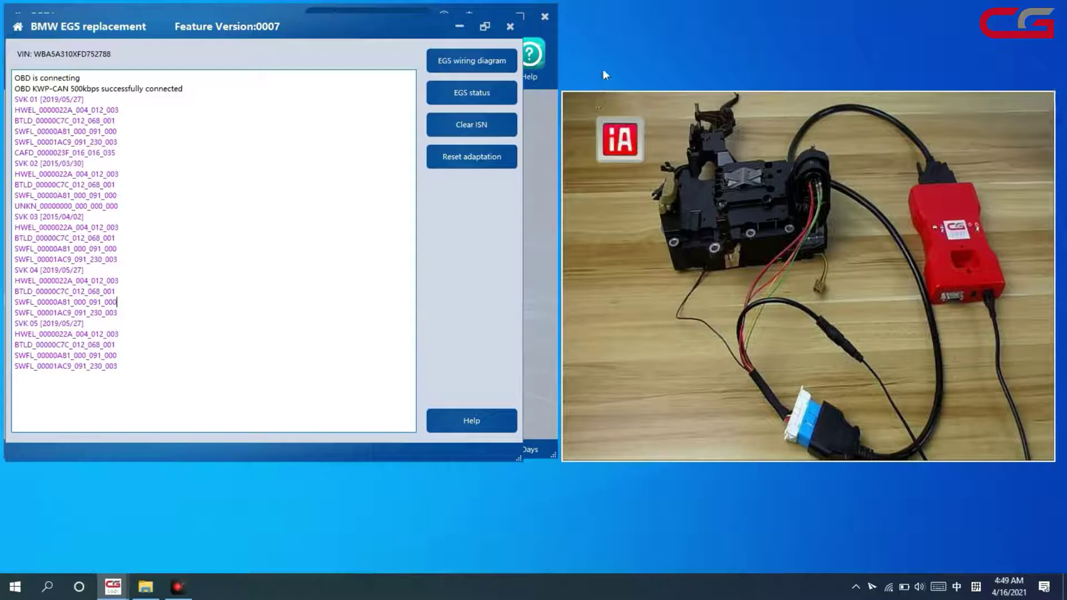
- Start clearing the EGS ISN and accept the programming warning, bringing up the backup question
click(475, 122)
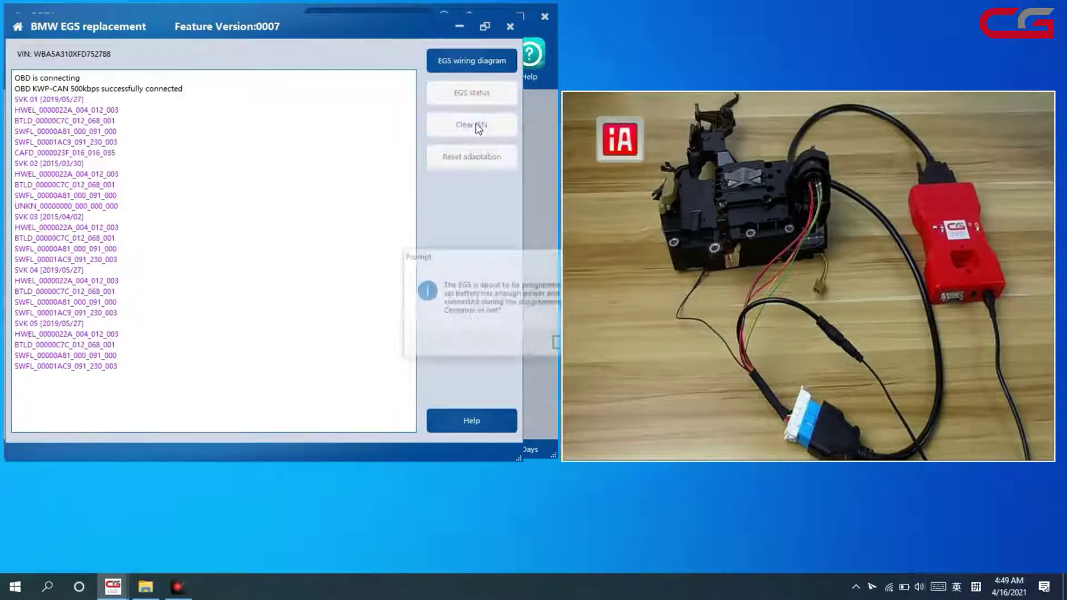
drag(500, 262, 227, 216)
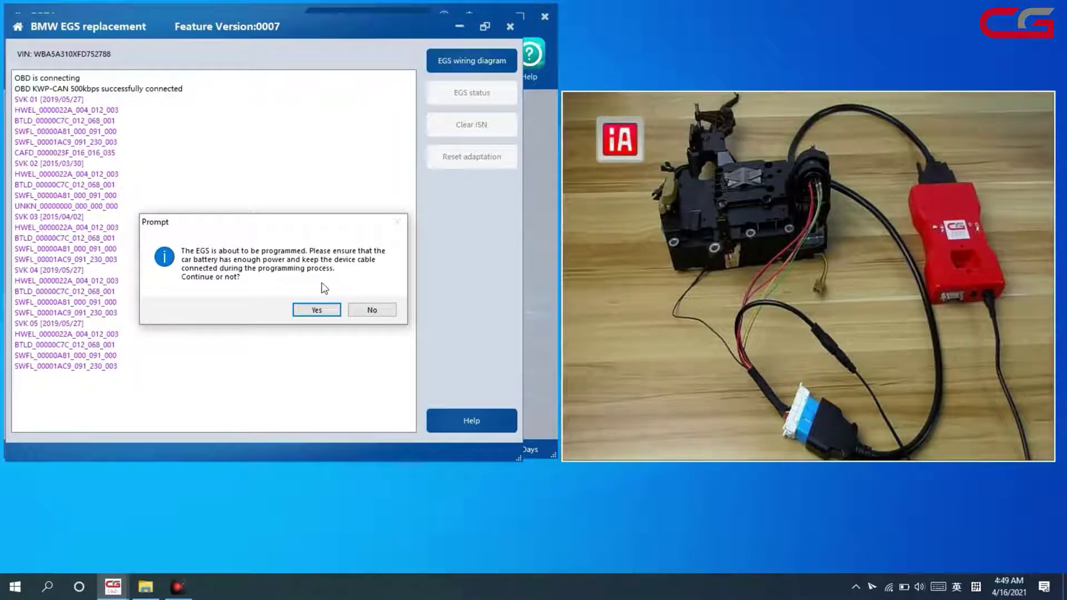
click(322, 310)
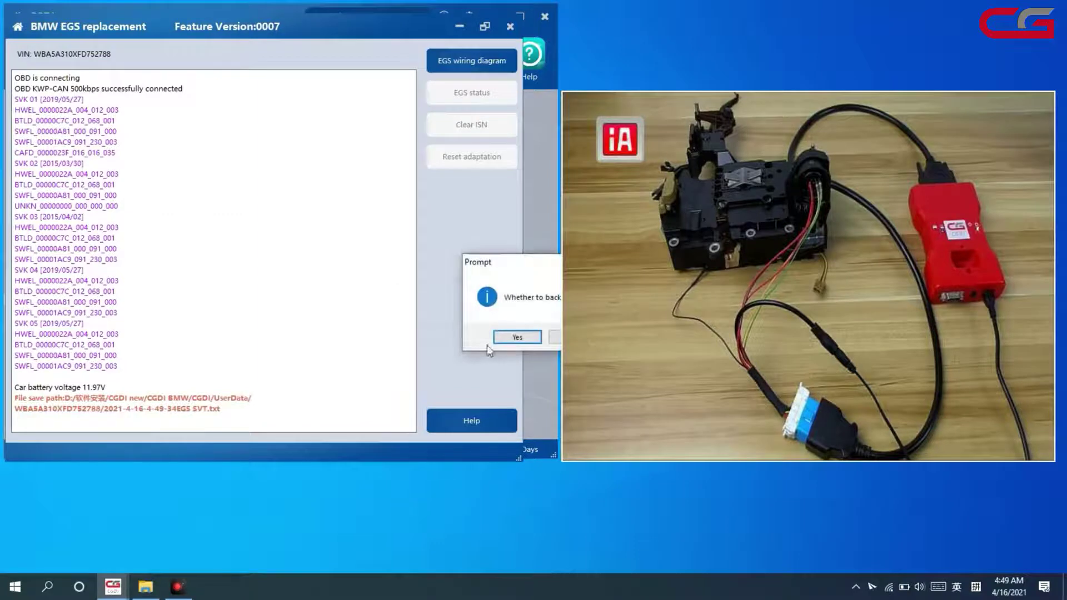
drag(492, 273, 231, 253)
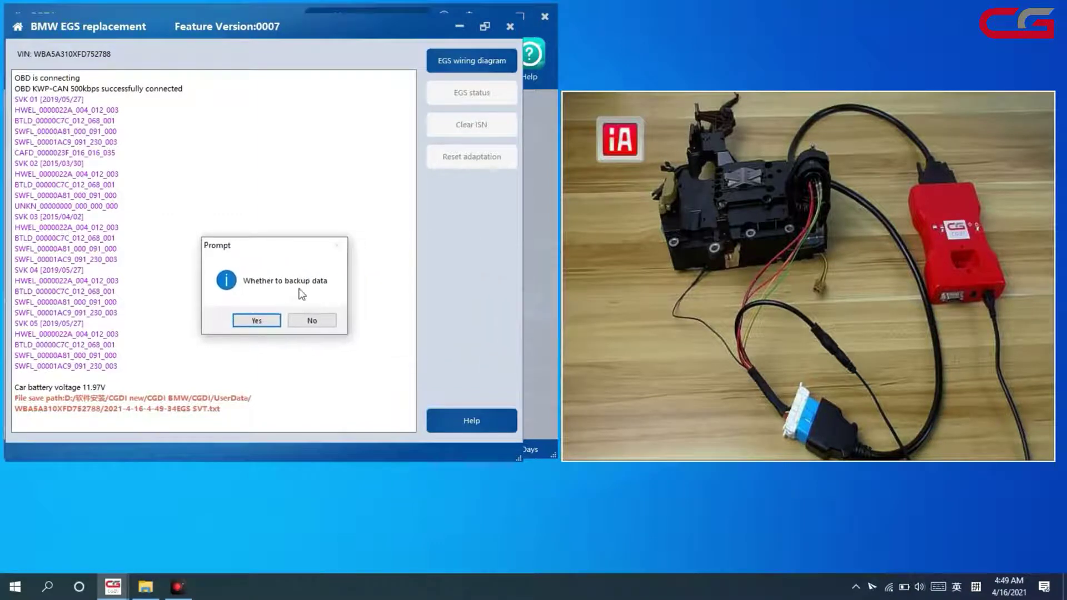
- Agree to back up the EGS data and confirm the existing VIN unchanged
click(256, 322)
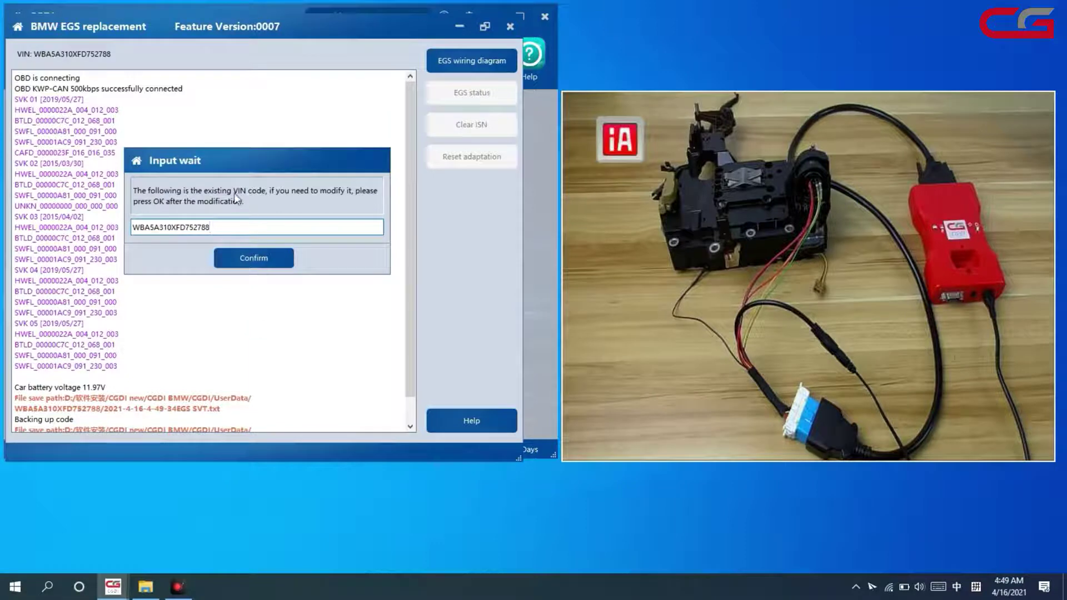
double_click(216, 231)
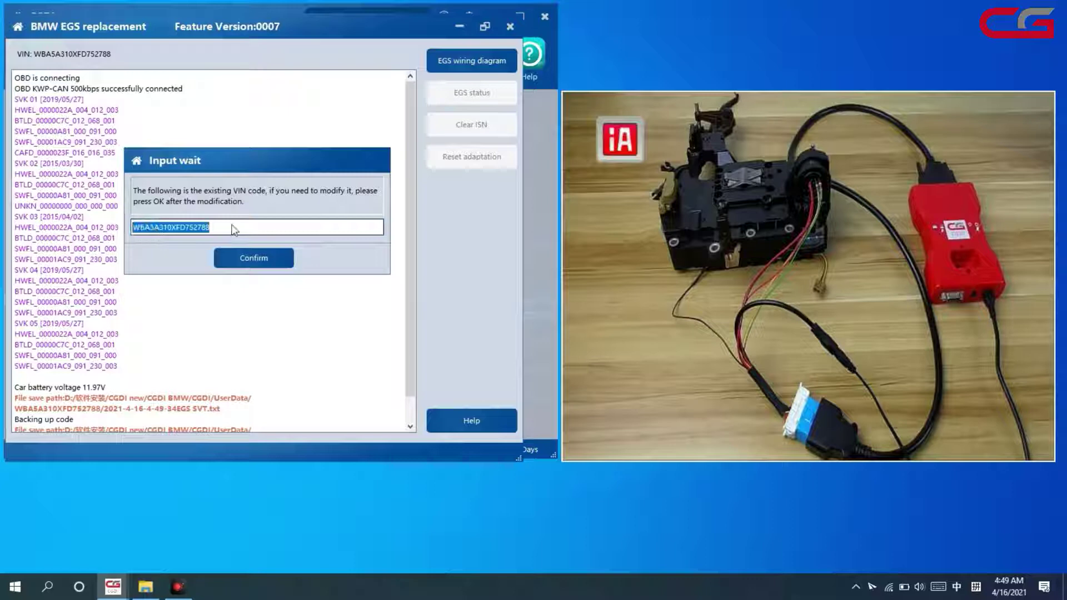
click(236, 230)
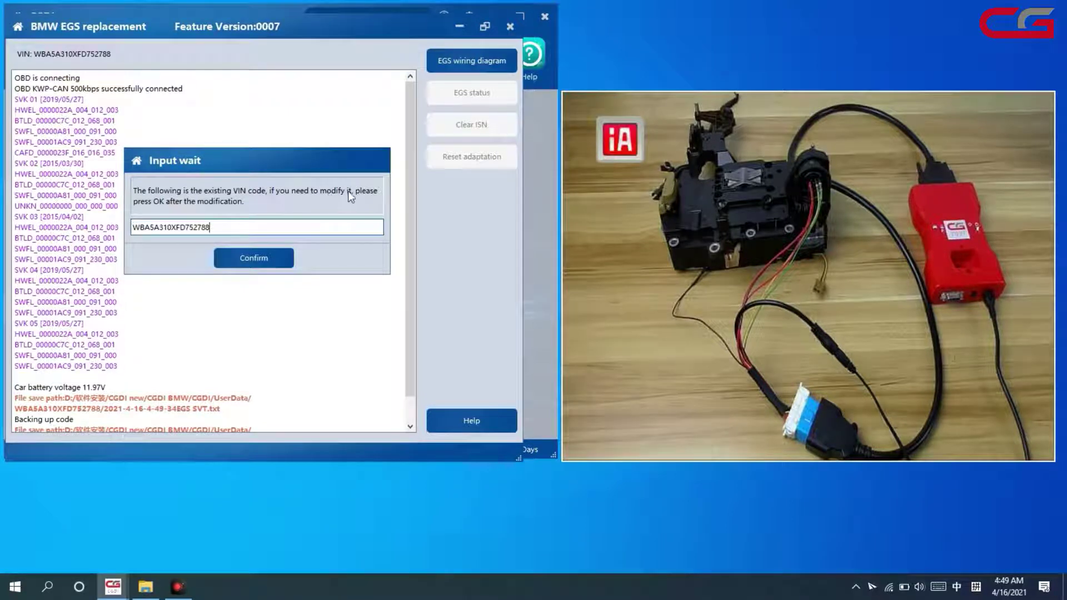
double_click(220, 228)
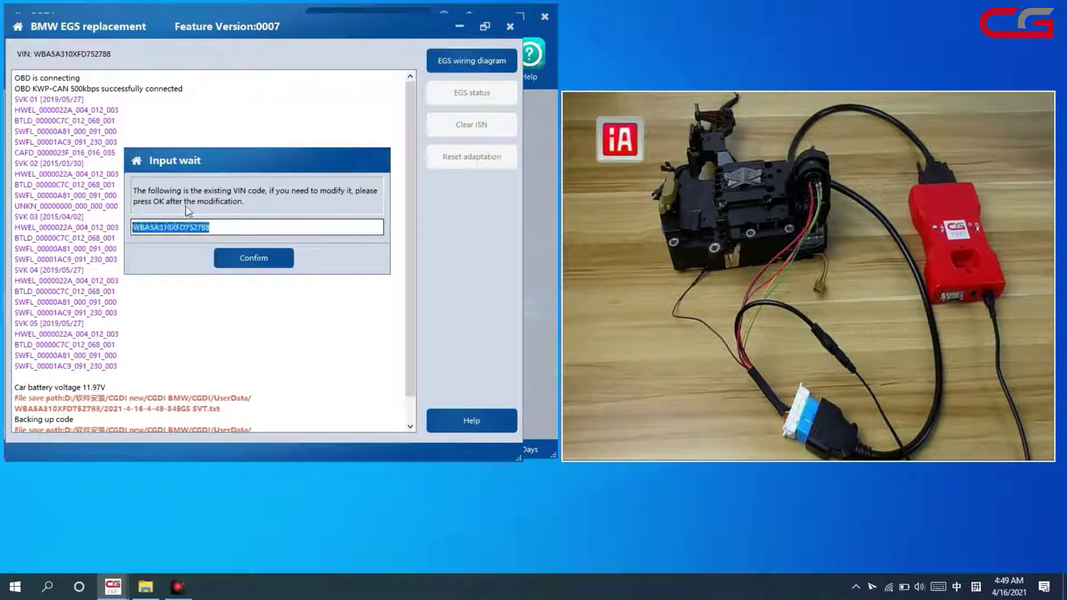
click(223, 229)
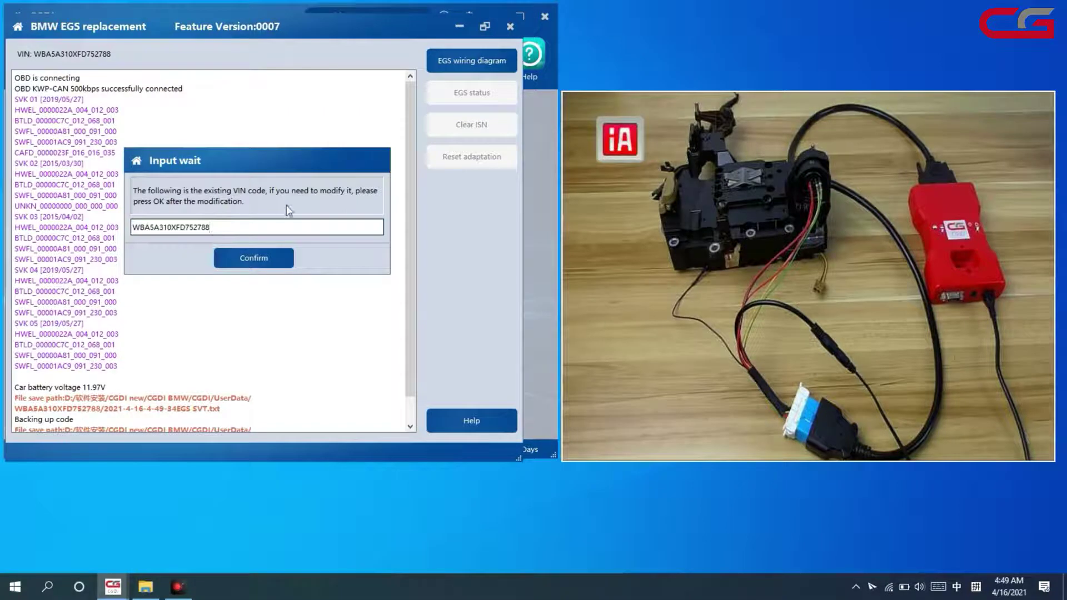
click(262, 261)
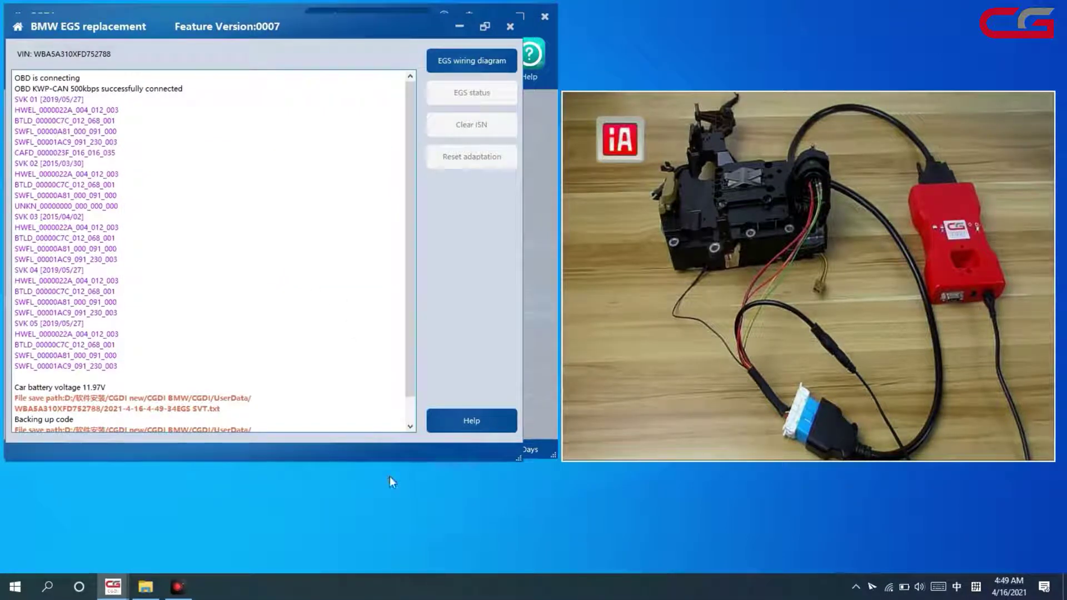
- Highlight and clear the saved SVT file path in the log as the coding backup completes
drag(405, 372, 414, 407)
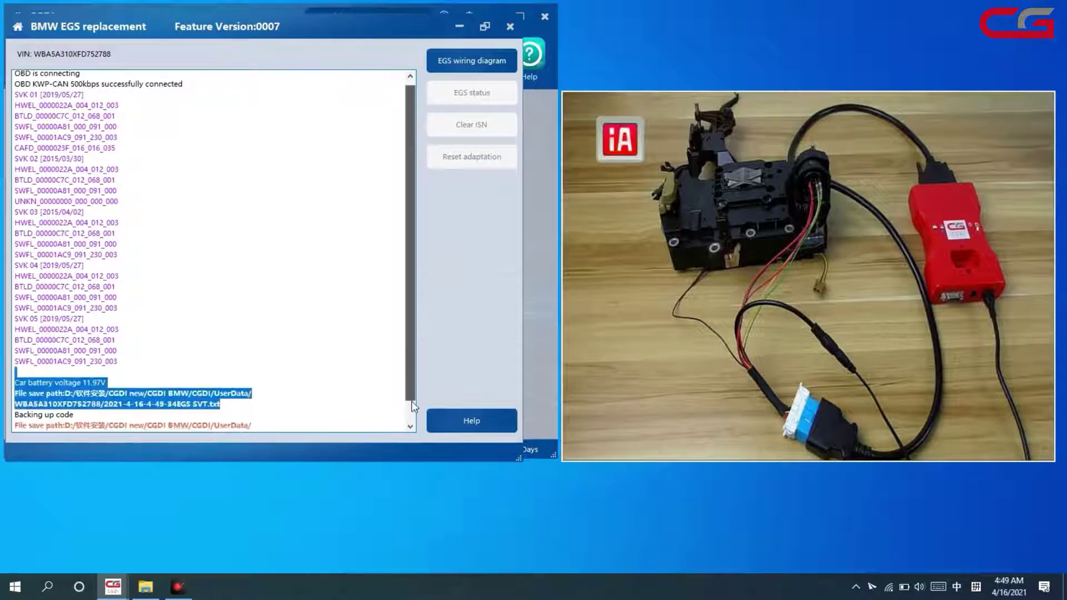
click(347, 387)
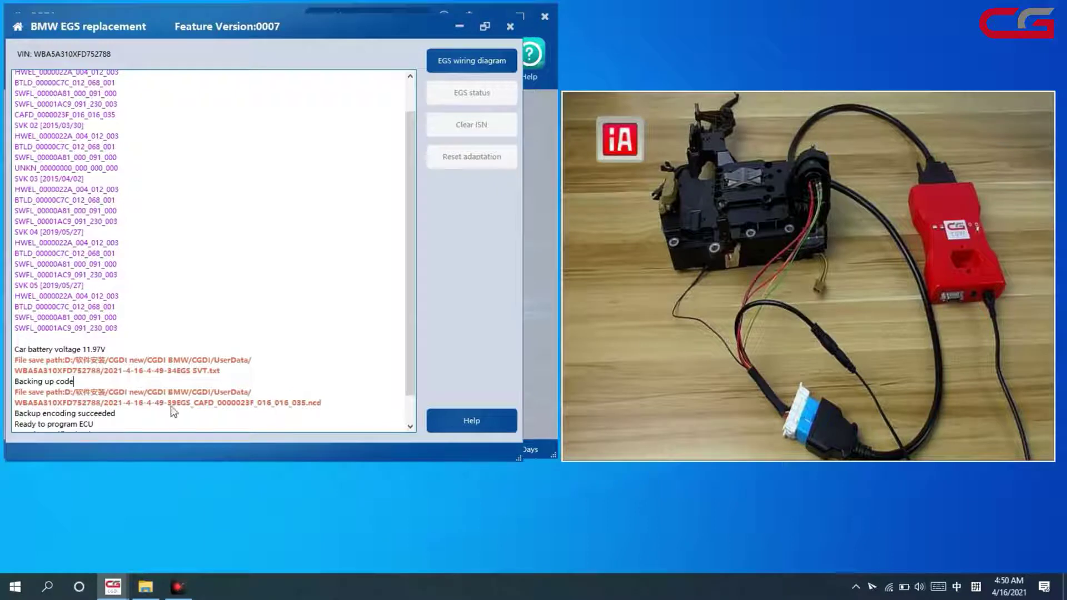
- Bring the CGDI folder window forward and open the vehicle's VIN folder under CGDI\UserData
mouse_move(146, 588)
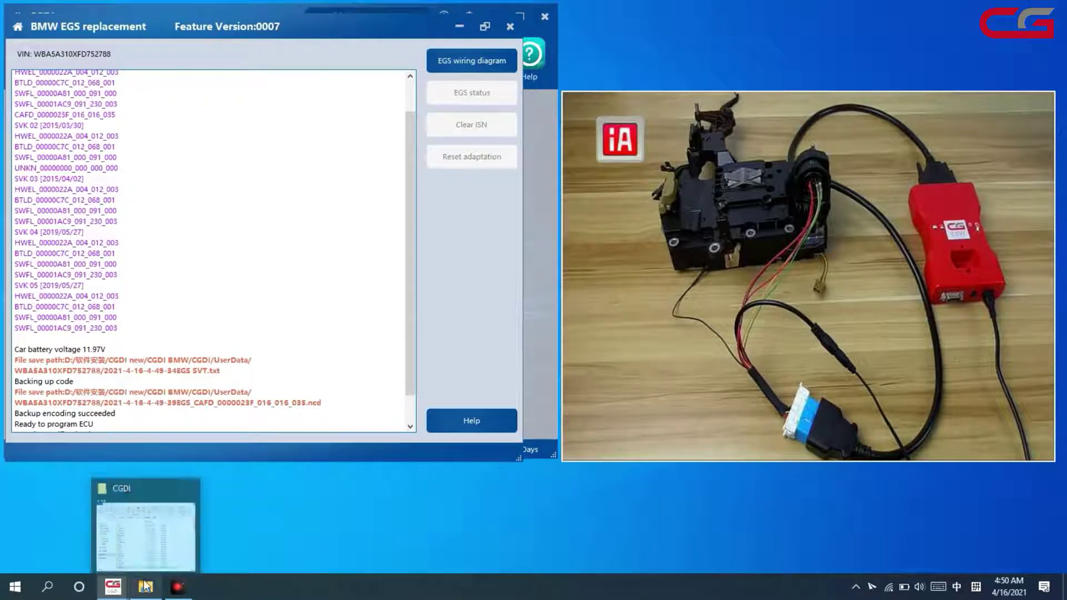
click(149, 534)
drag(475, 172, 436, 64)
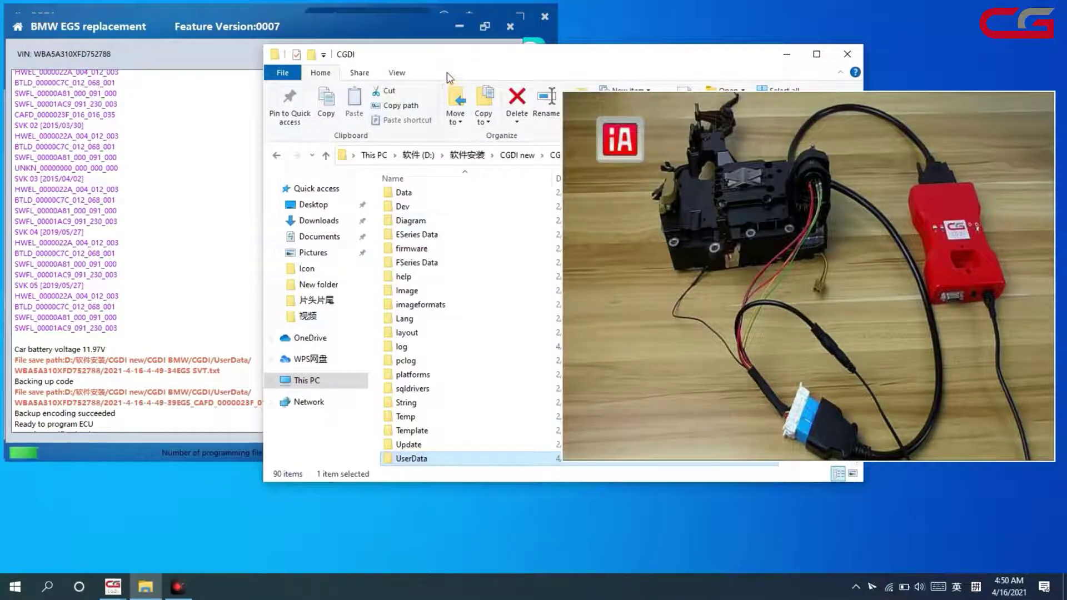
drag(447, 72, 270, 65)
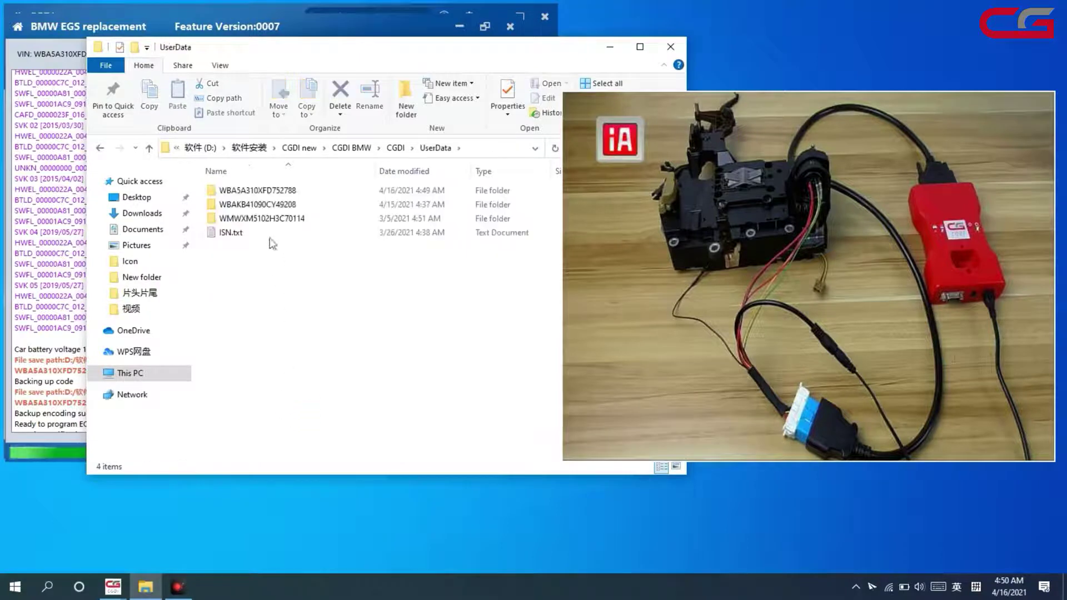
drag(328, 53, 309, 118)
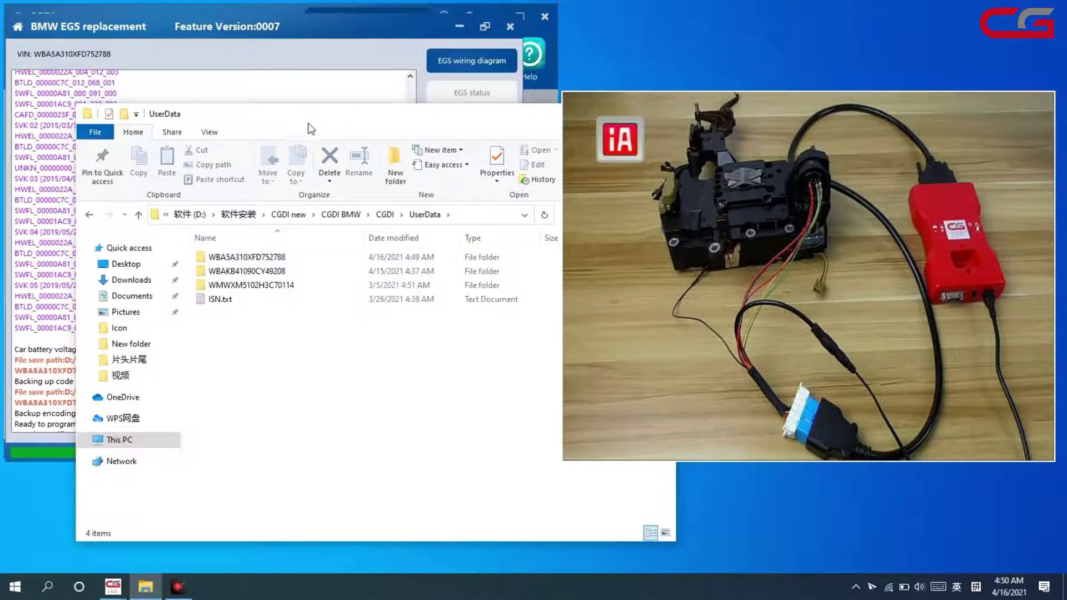
drag(309, 123, 248, 68)
double_click(217, 204)
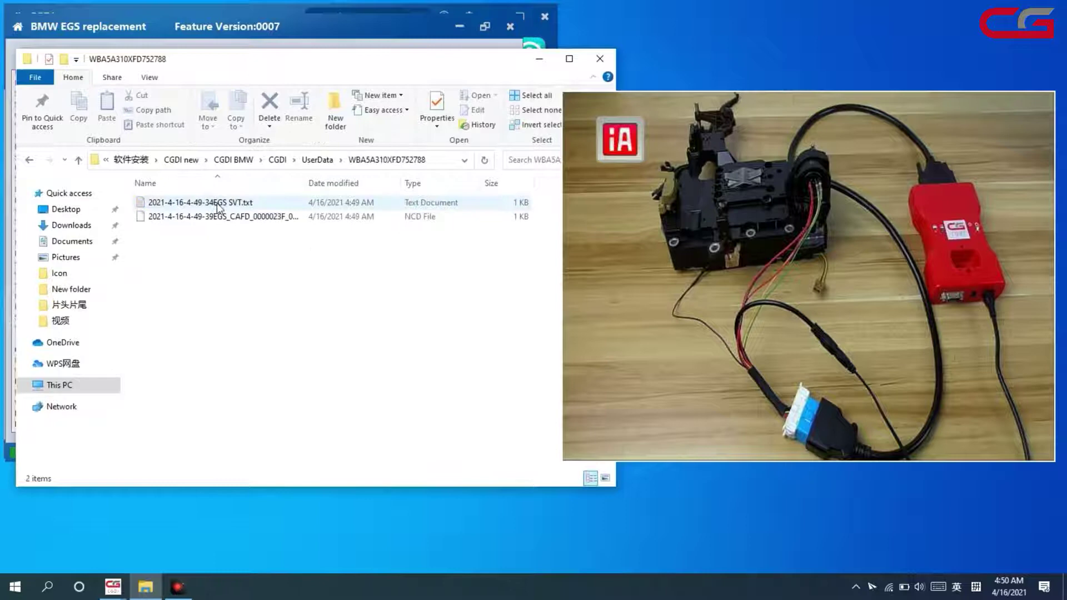
drag(309, 66, 278, 66)
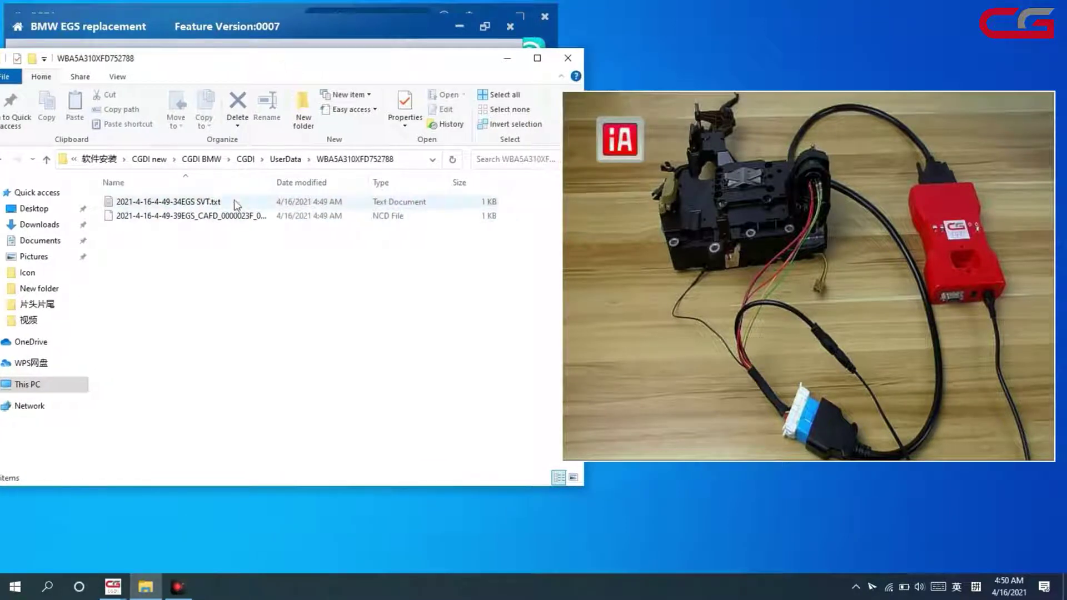
- Open the EGS SVT.txt in Notepad beside the folder and scroll through its SVK 01–05 entries
double_click(214, 209)
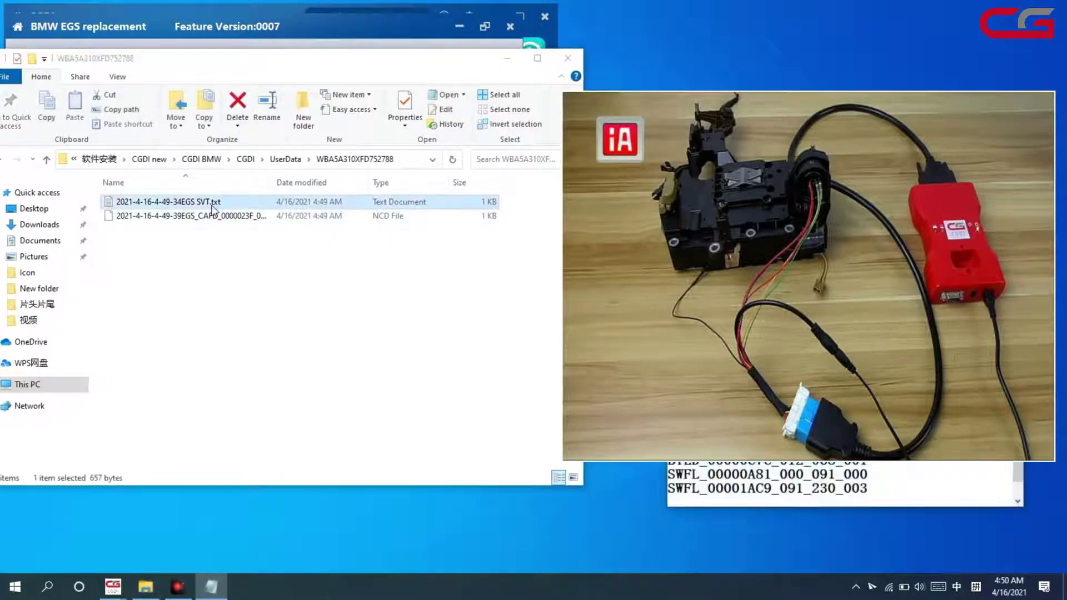
drag(727, 118, 733, 157)
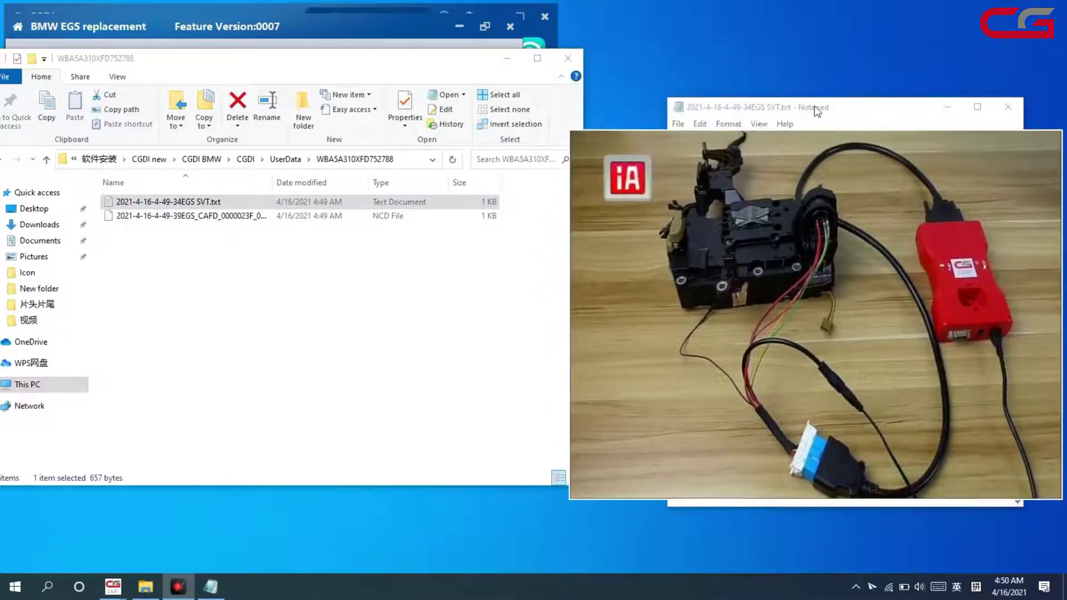
drag(817, 111, 338, 78)
drag(760, 225, 761, 183)
click(431, 193)
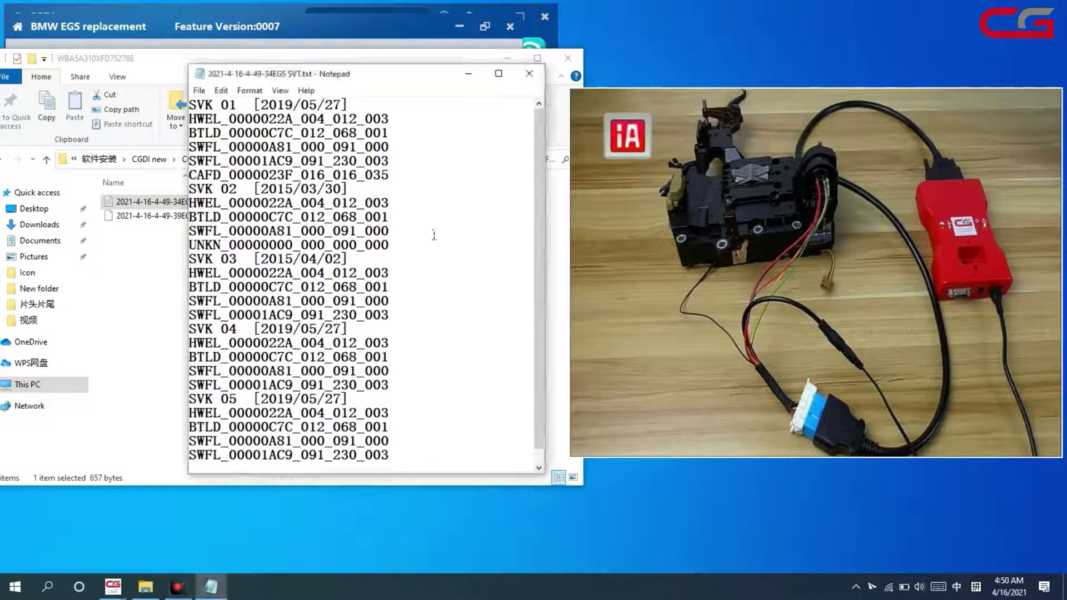
scroll(434, 235, down, 1)
scroll(431, 212, up, 1)
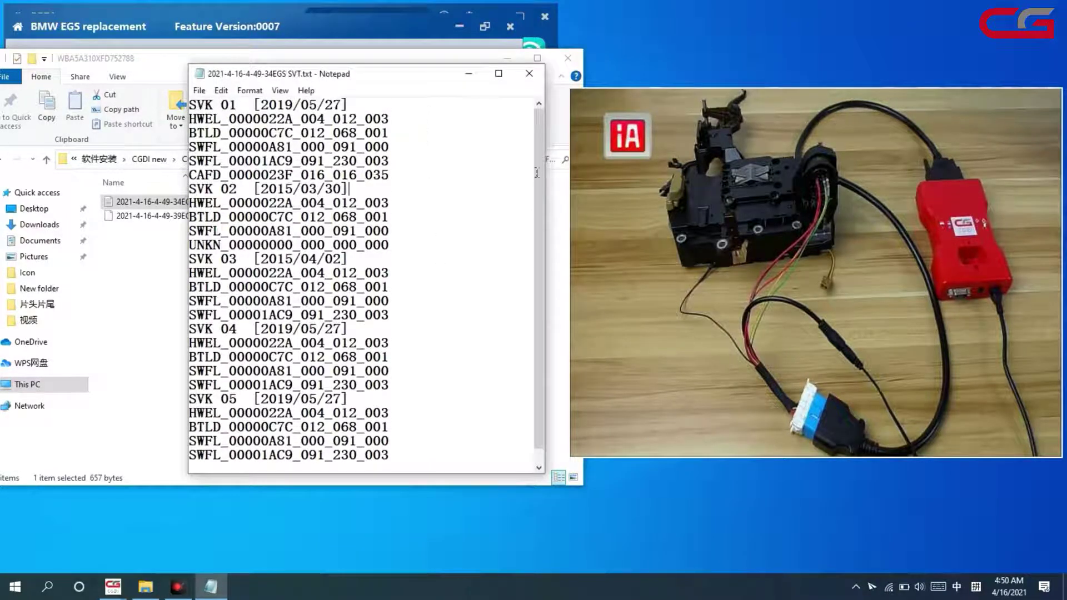
drag(538, 169, 543, 151)
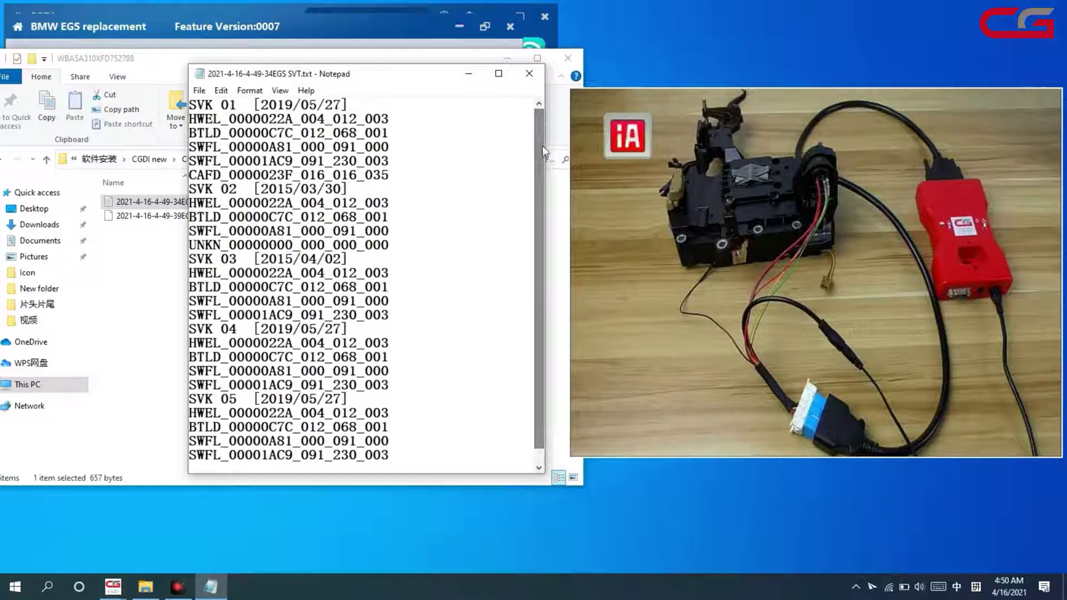
scroll(467, 198, down, 1)
scroll(455, 214, up, 1)
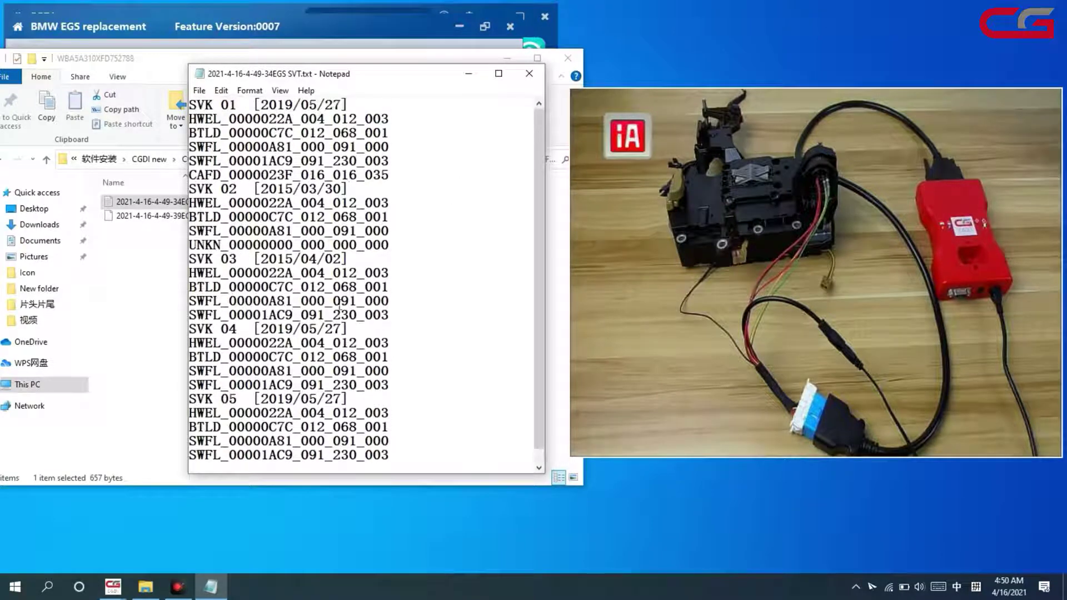
- Close the SVT notes, widen the Name column and select EGS_CAFD_0000023F_016_016_035.ncd
click(530, 73)
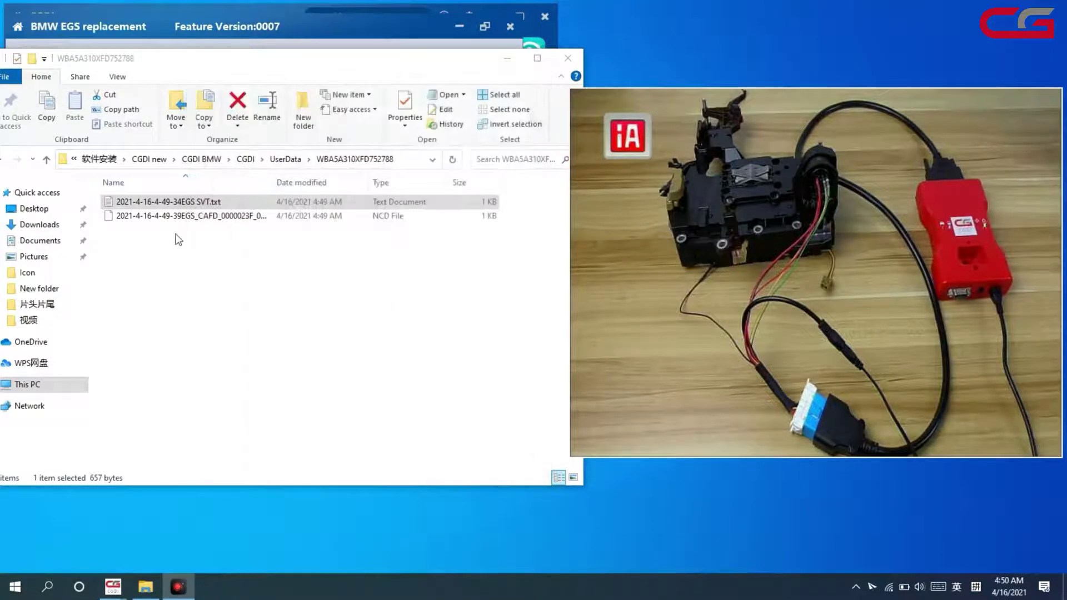
drag(273, 182, 383, 183)
click(218, 220)
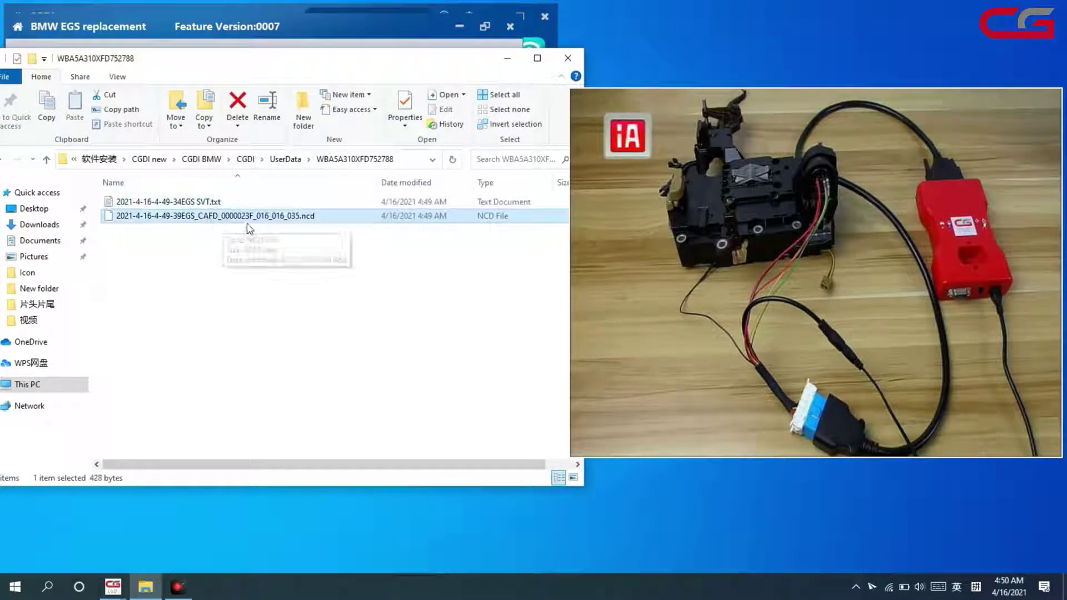
- Back in CGDI, let the EGS flash erase, program and verify programming files 1/2 and 2/2 to 100%
click(507, 60)
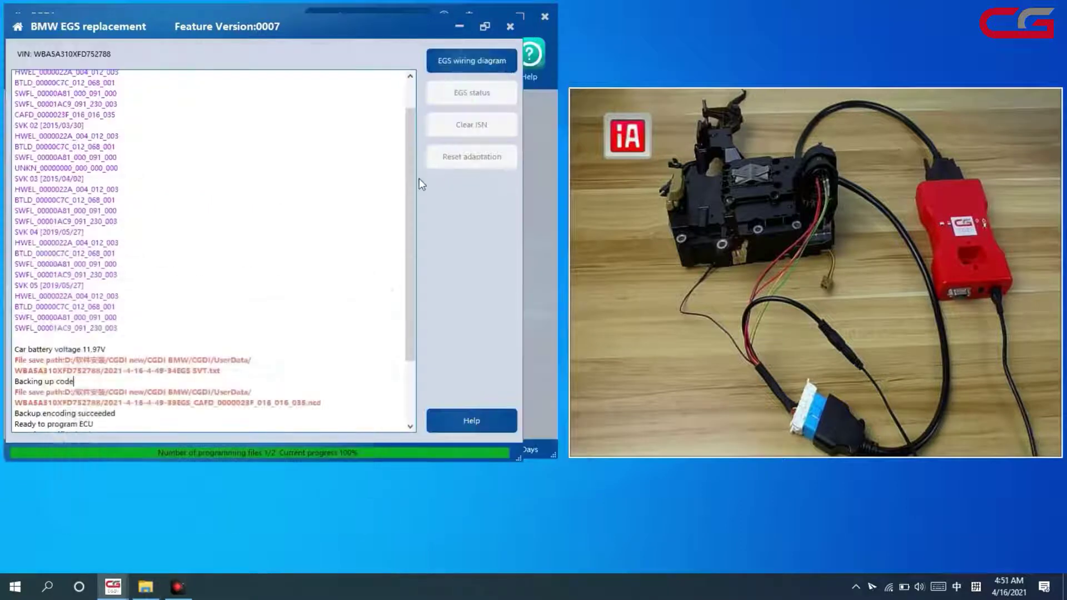
drag(407, 221, 411, 348)
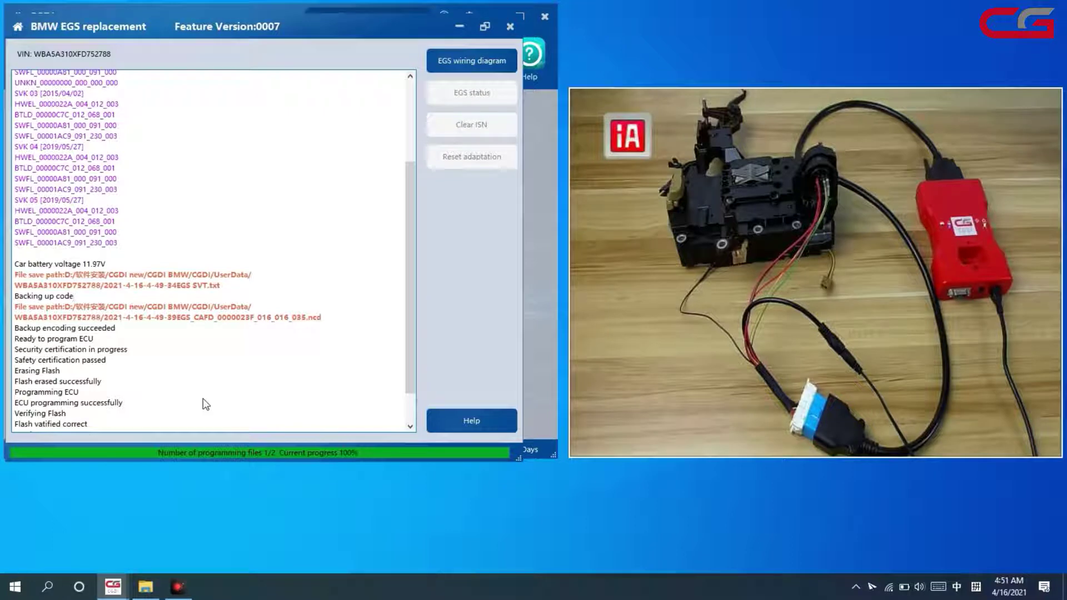
drag(410, 375, 411, 424)
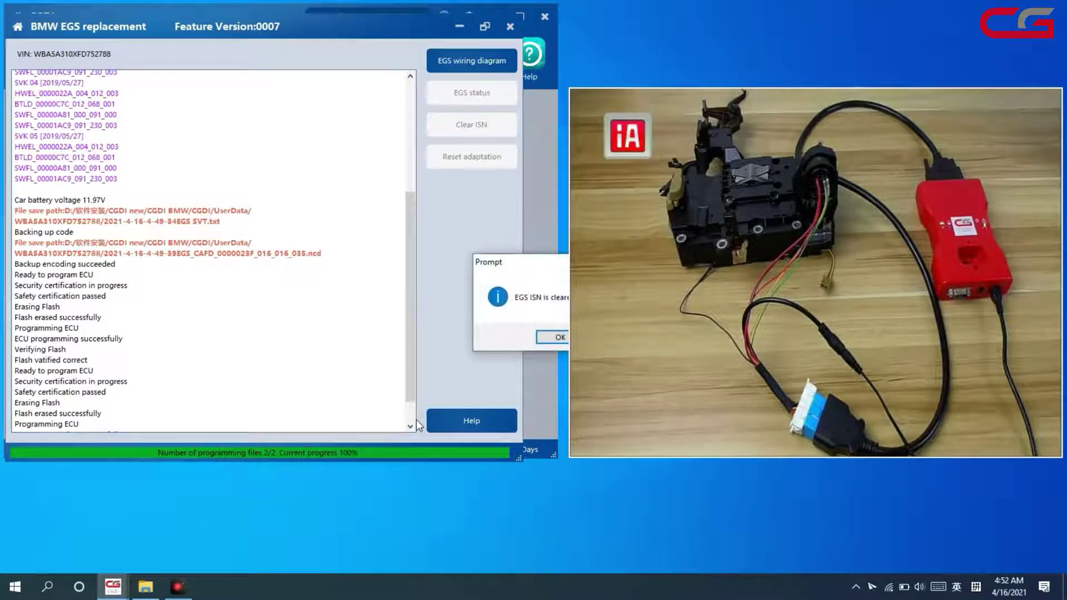
- Acknowledge the 'EGS ISN is cleared' prompt after flashing
drag(506, 270, 289, 281)
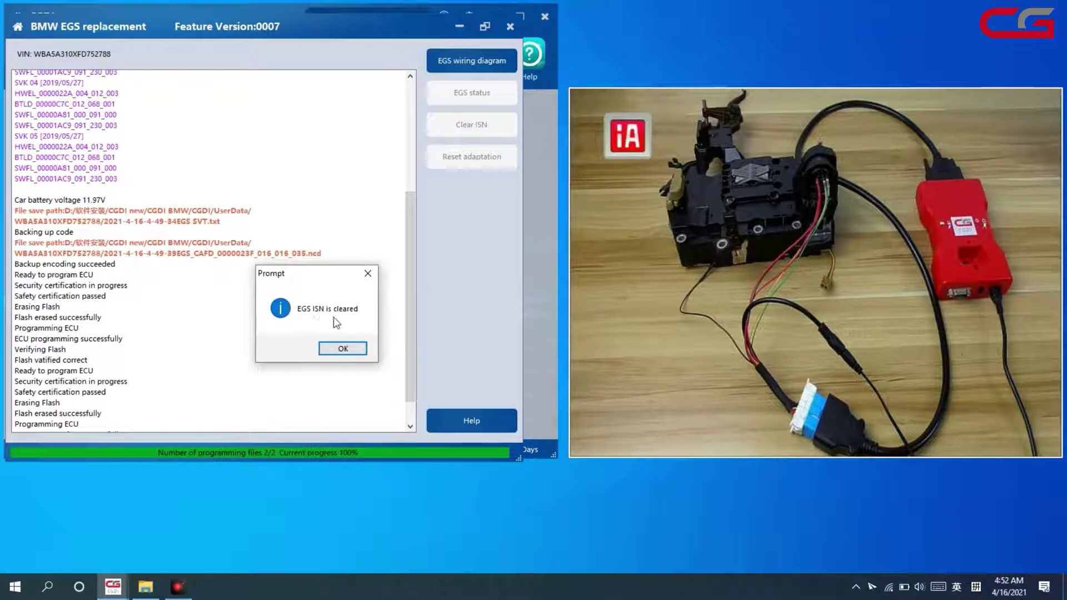
click(343, 349)
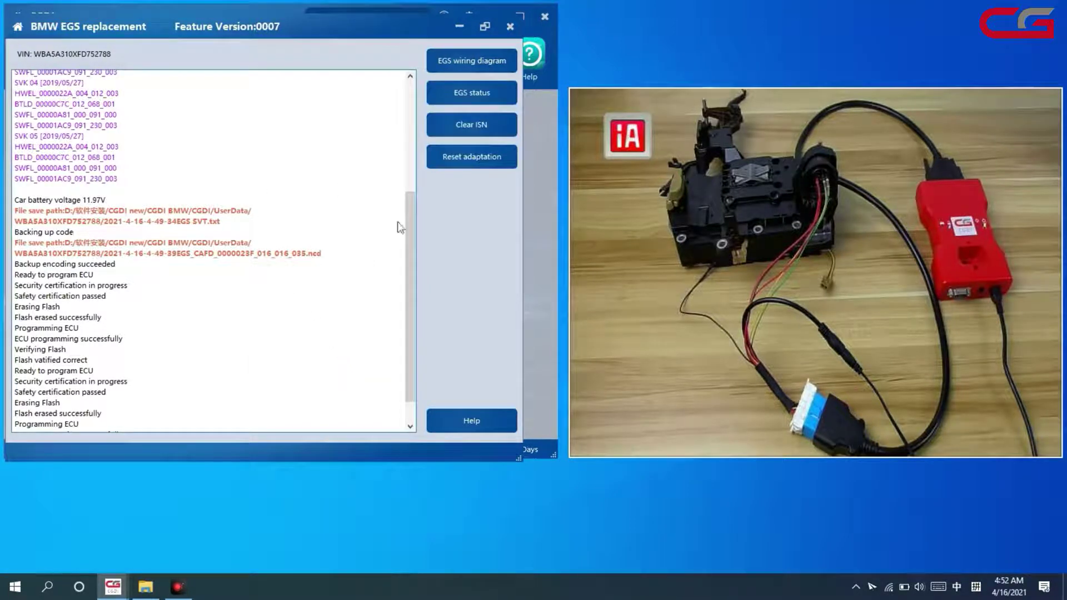
drag(408, 242, 409, 301)
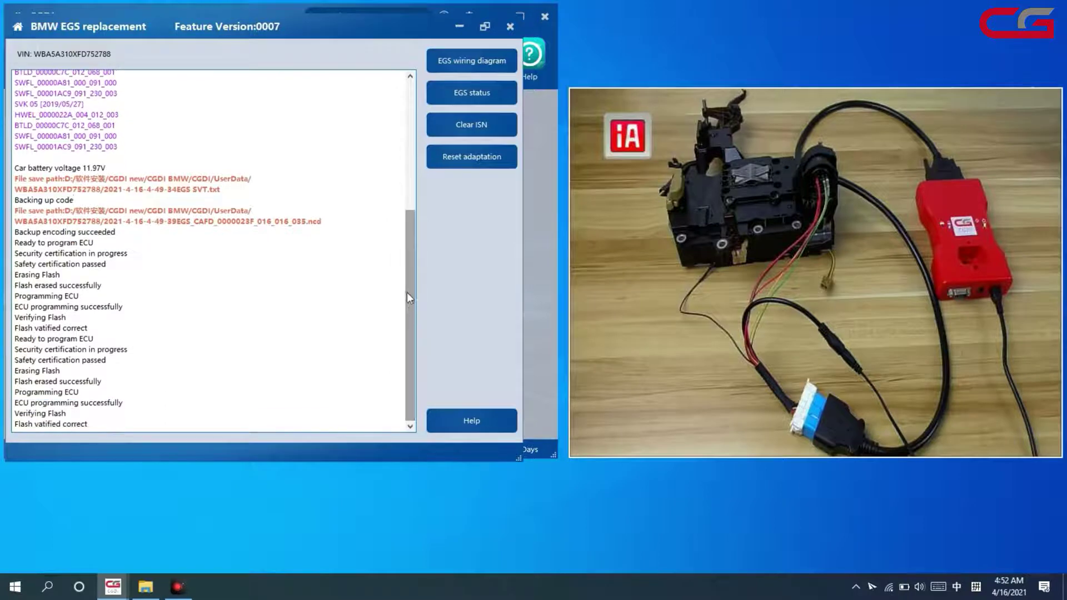
- Recheck EGS status and dismiss its ISN-cleared confirmation
click(471, 94)
drag(525, 262, 292, 268)
click(329, 340)
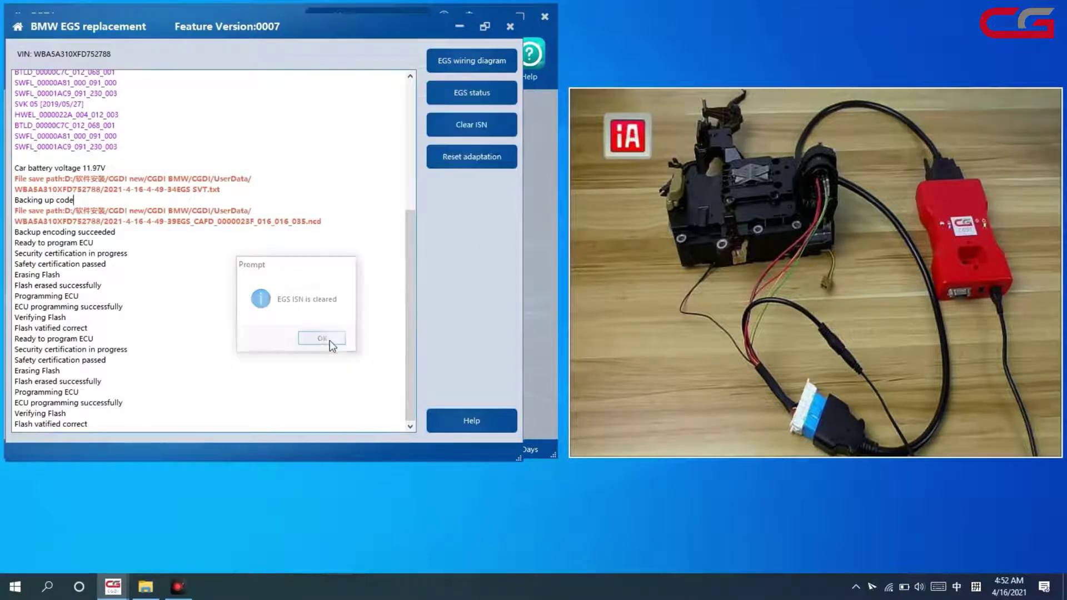
- Reopen BMW EGS Change for the 8HP gearbox and resize its window to the top-left
click(509, 35)
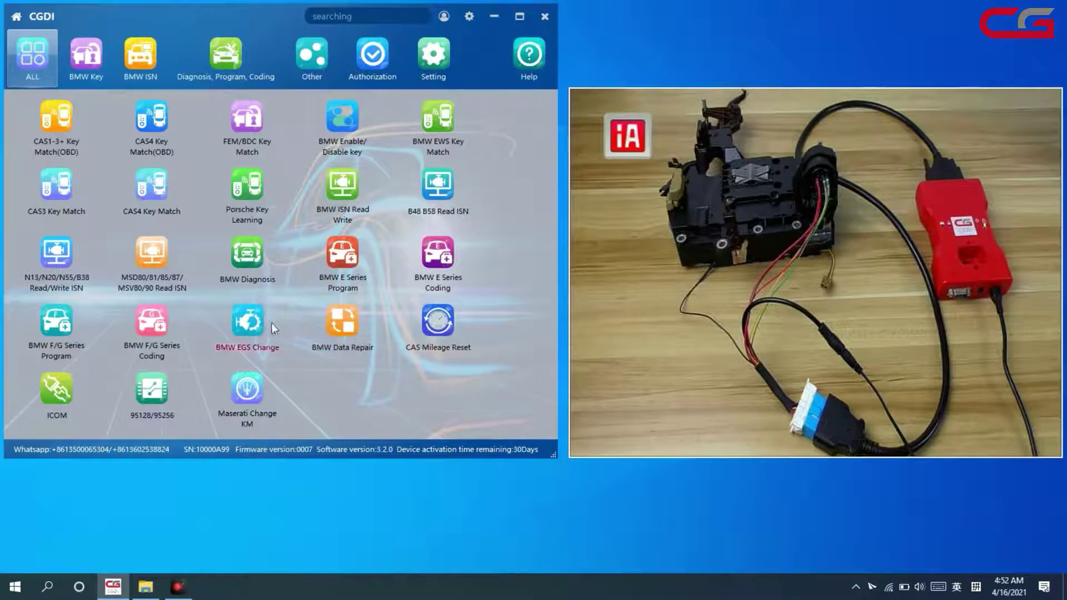
click(243, 327)
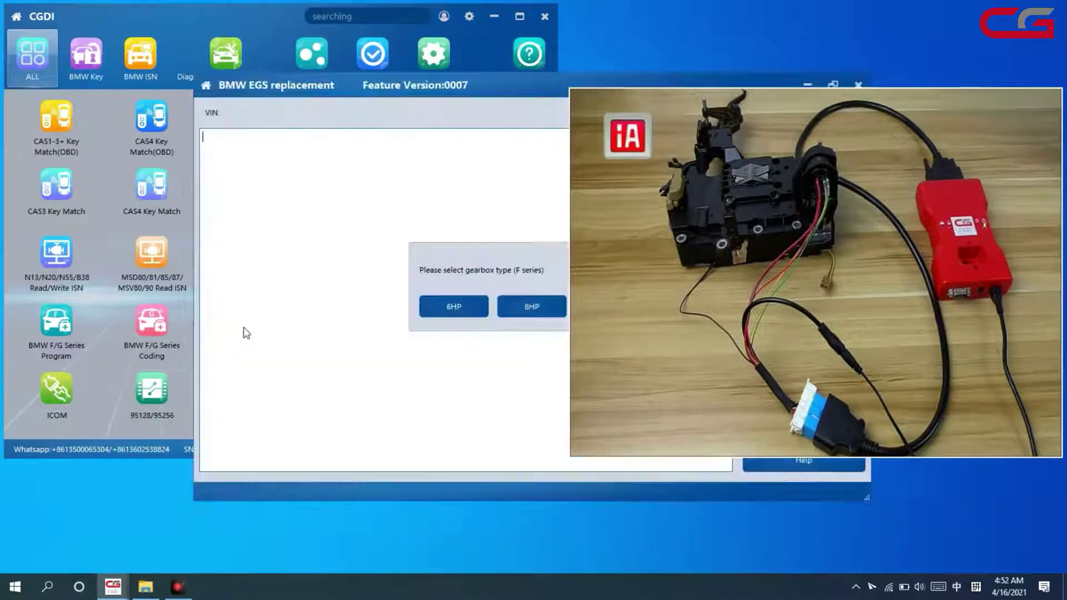
click(529, 305)
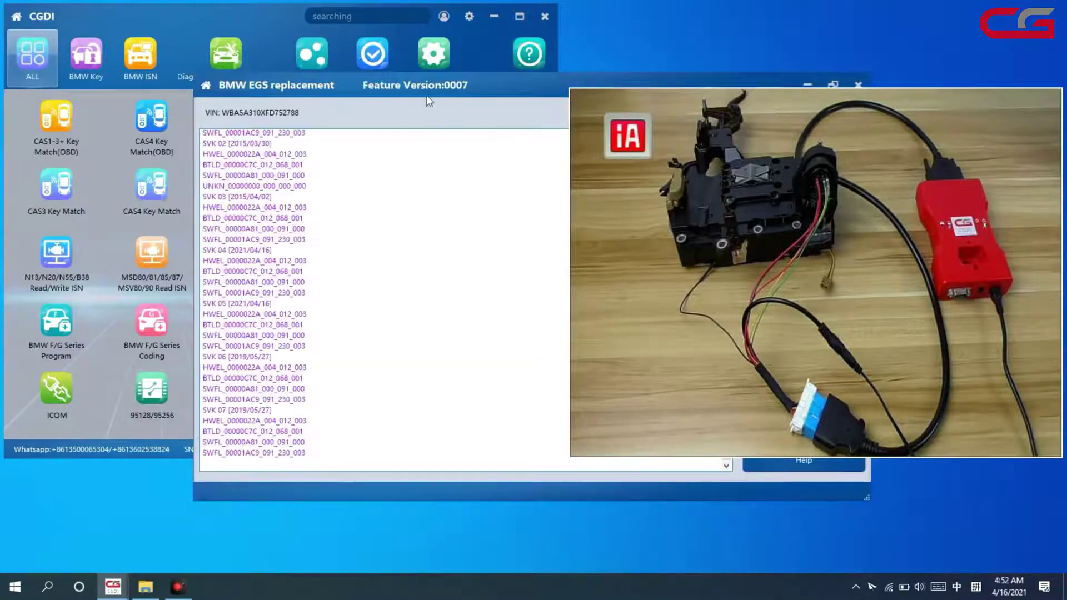
drag(426, 95, 232, 123)
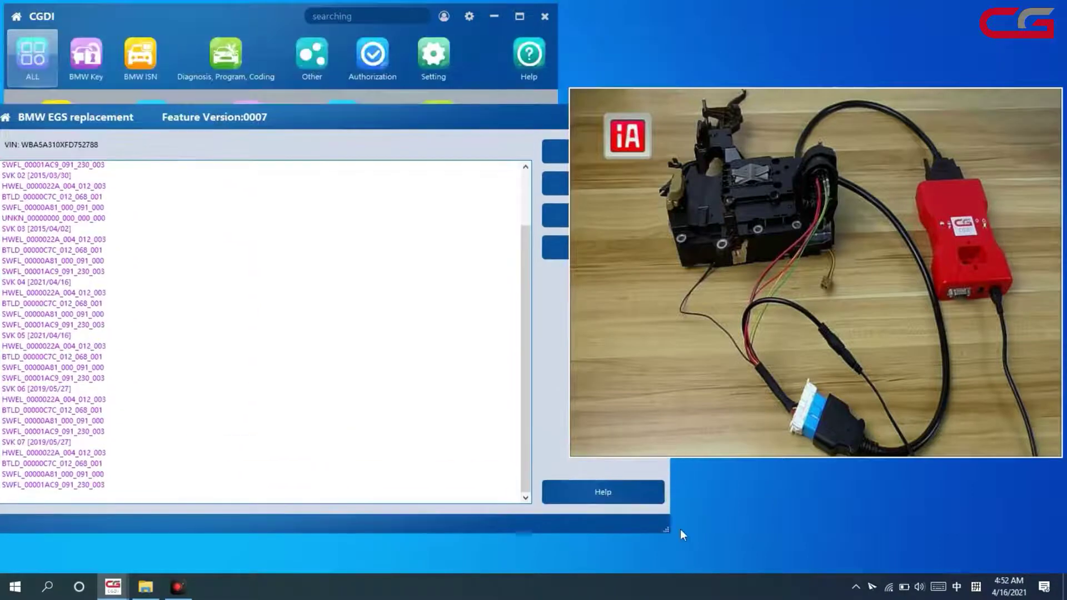
drag(668, 528, 517, 545)
drag(314, 109, 324, 33)
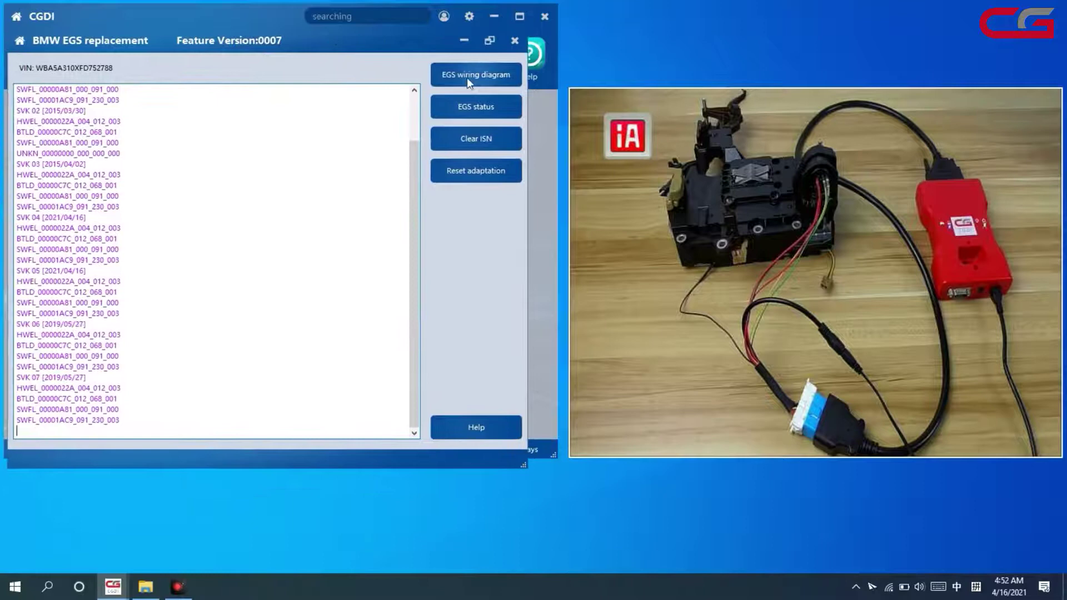
- Check EGS status again and dismiss the ISN-cleared message
click(476, 107)
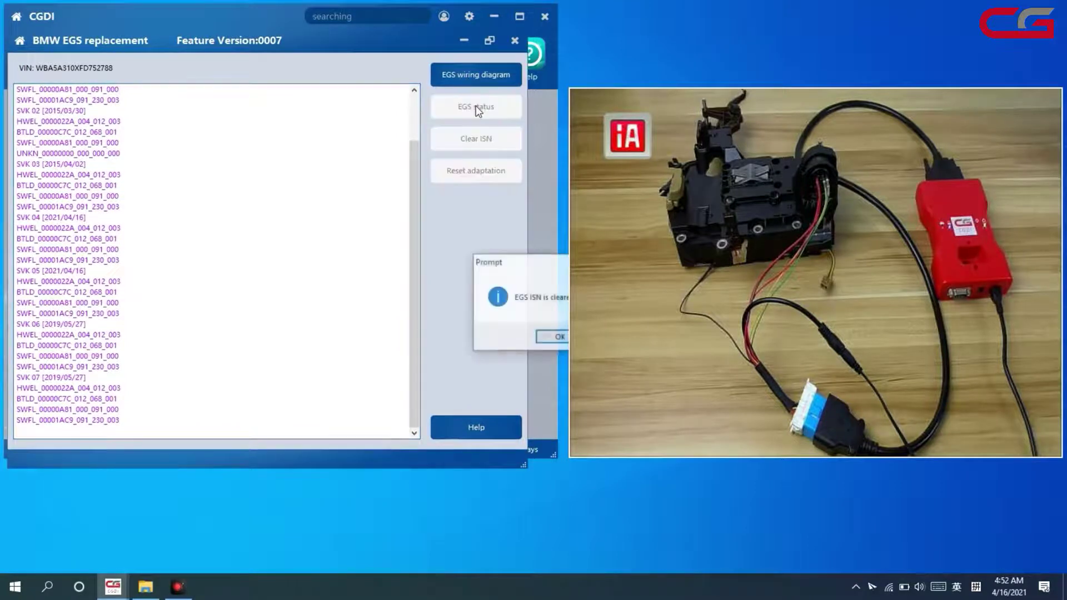
drag(530, 267, 311, 267)
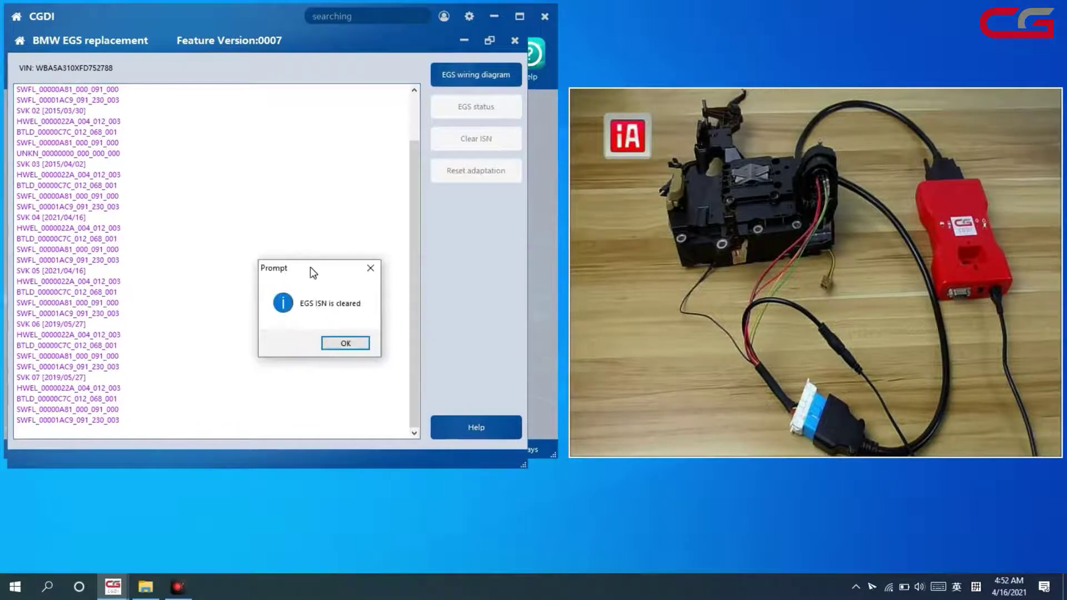
click(350, 344)
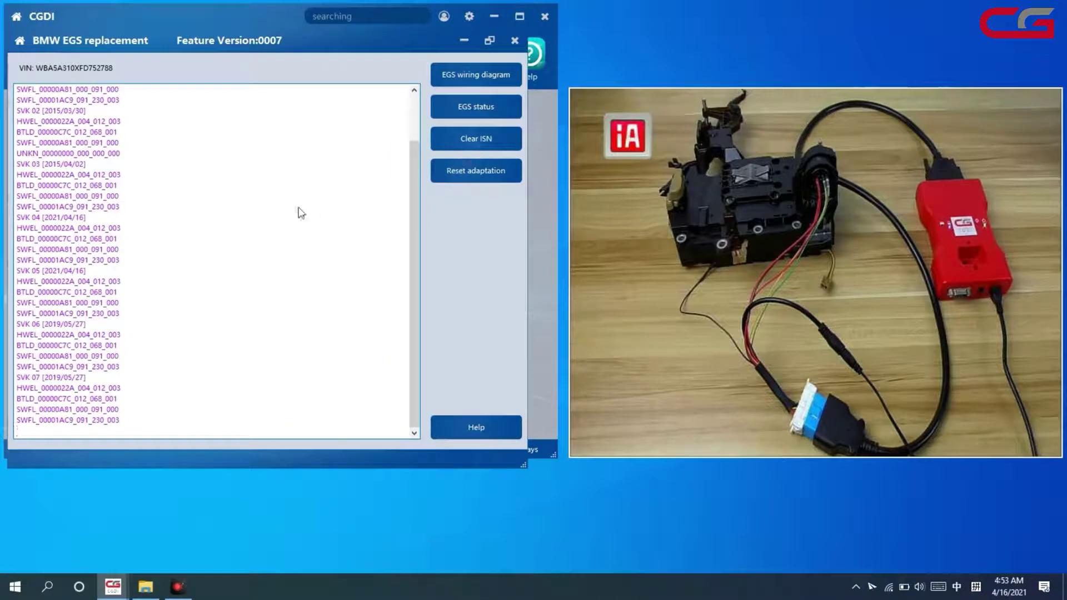
click(476, 427)
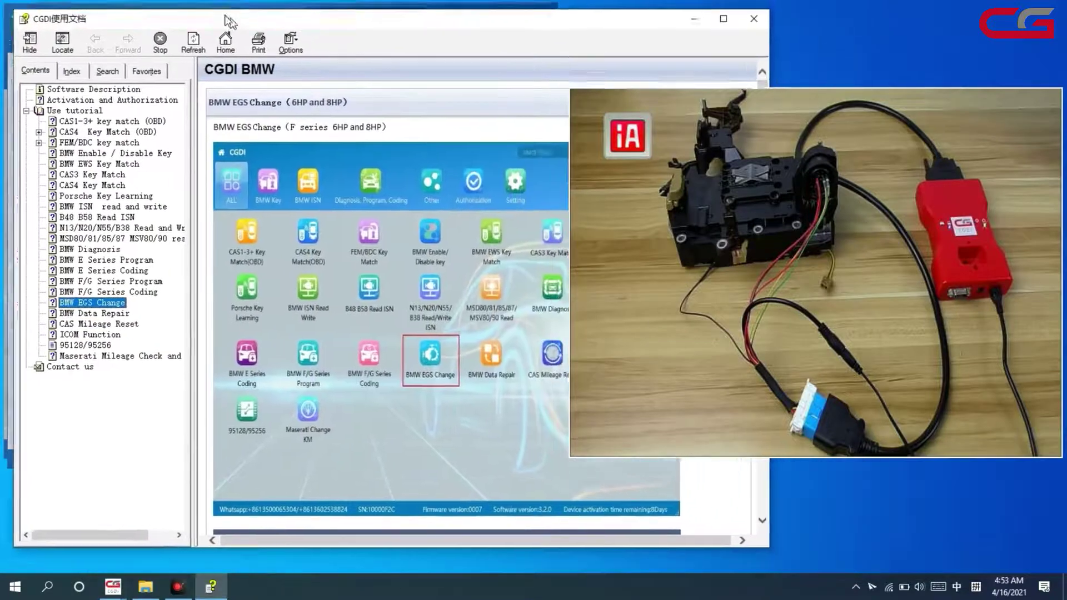
drag(228, 22, 373, 9)
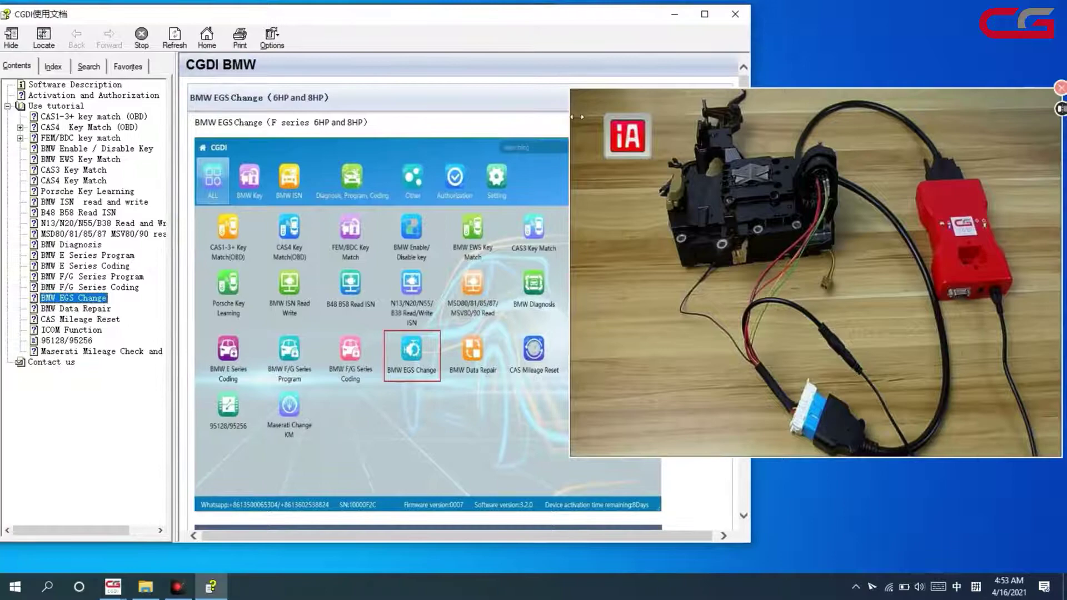
drag(578, 115, 764, 244)
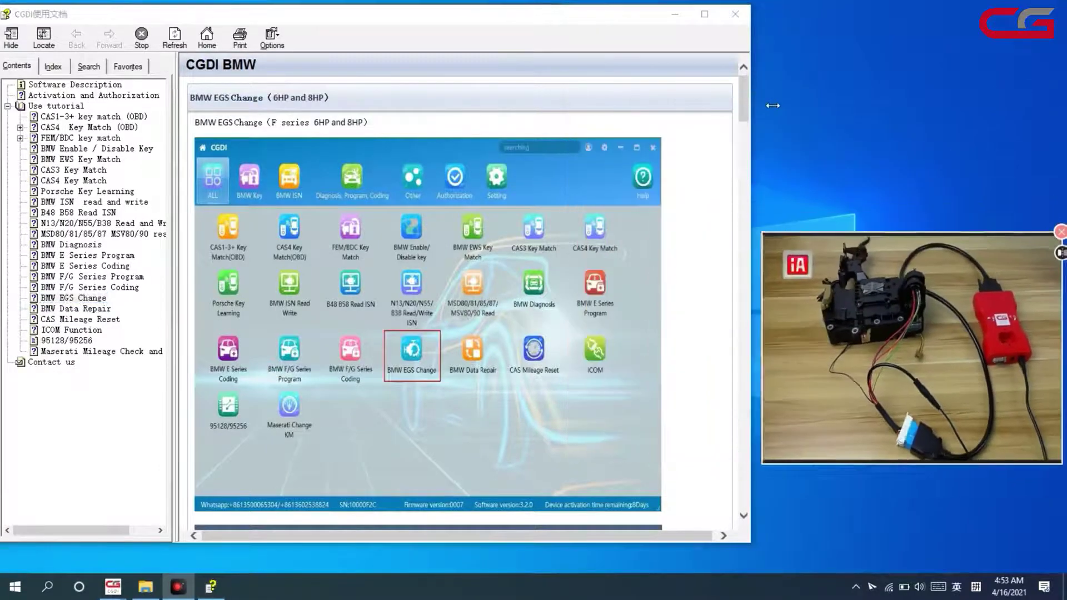
click(683, 318)
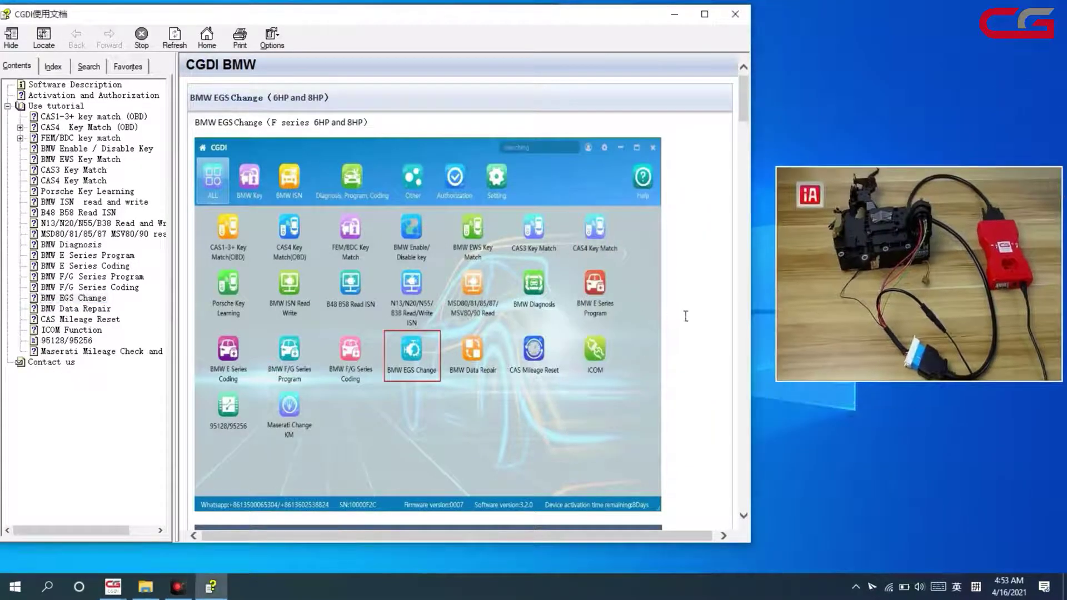
scroll(395, 254, down, 15)
scroll(394, 254, down, 3)
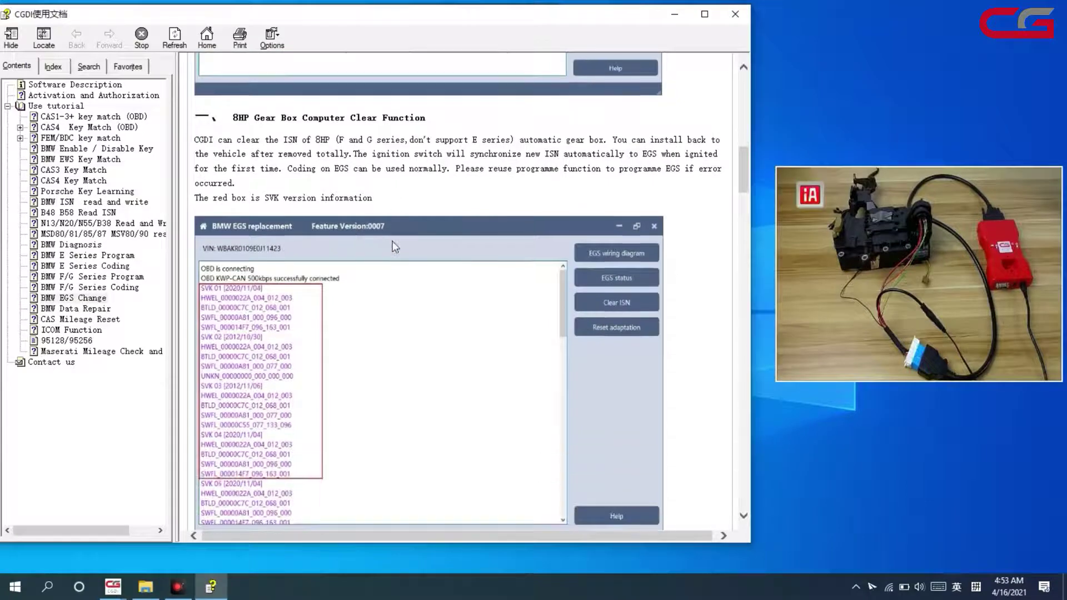
scroll(553, 192, down, 3)
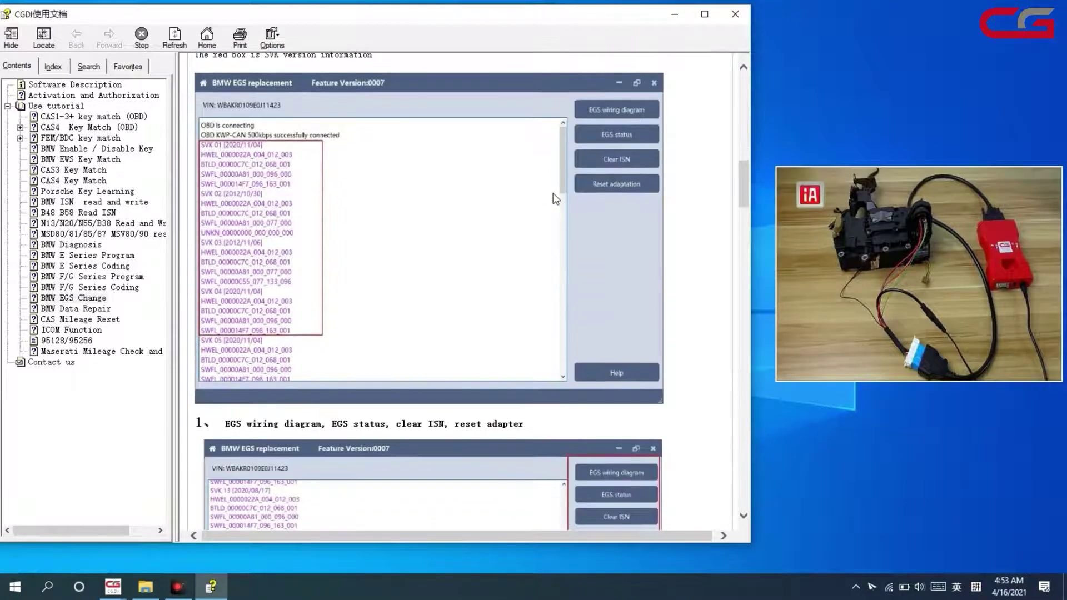
scroll(553, 192, down, 15)
scroll(553, 216, down, 15)
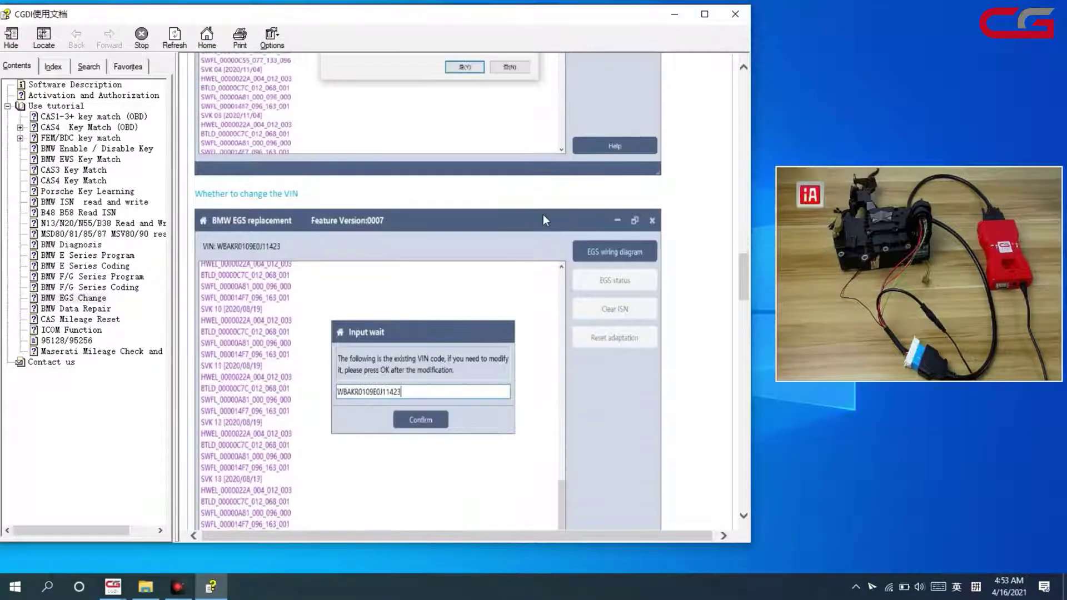
scroll(396, 211, down, 18)
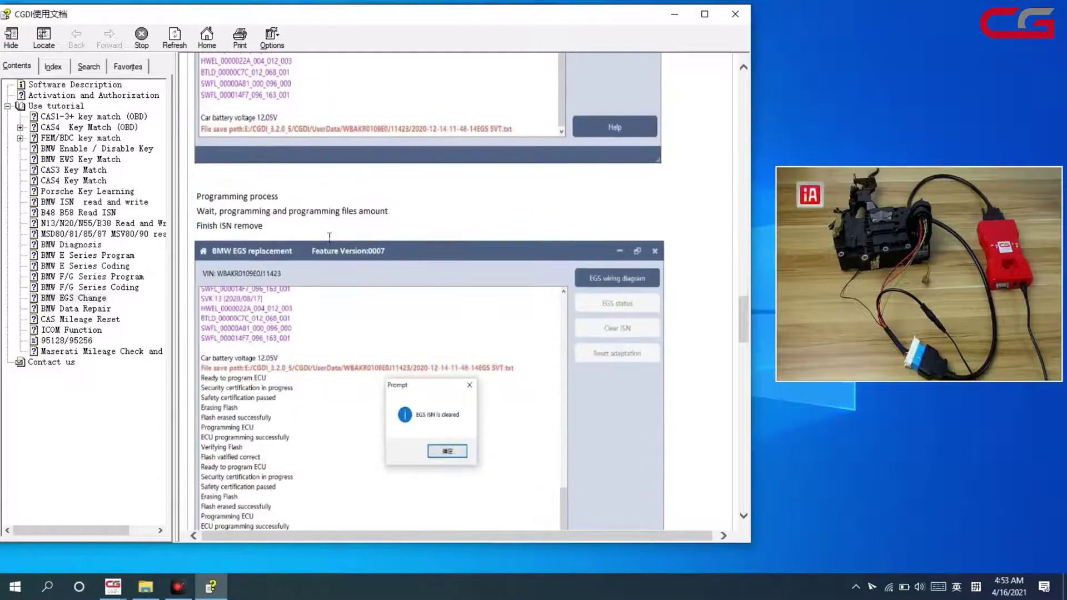
scroll(329, 250, down, 12)
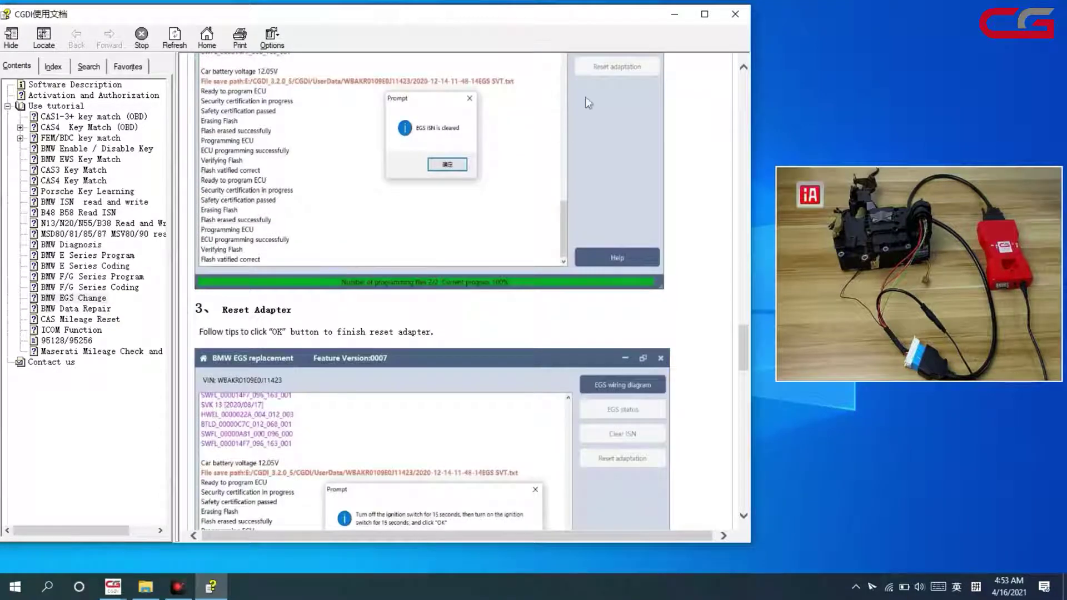
click(736, 14)
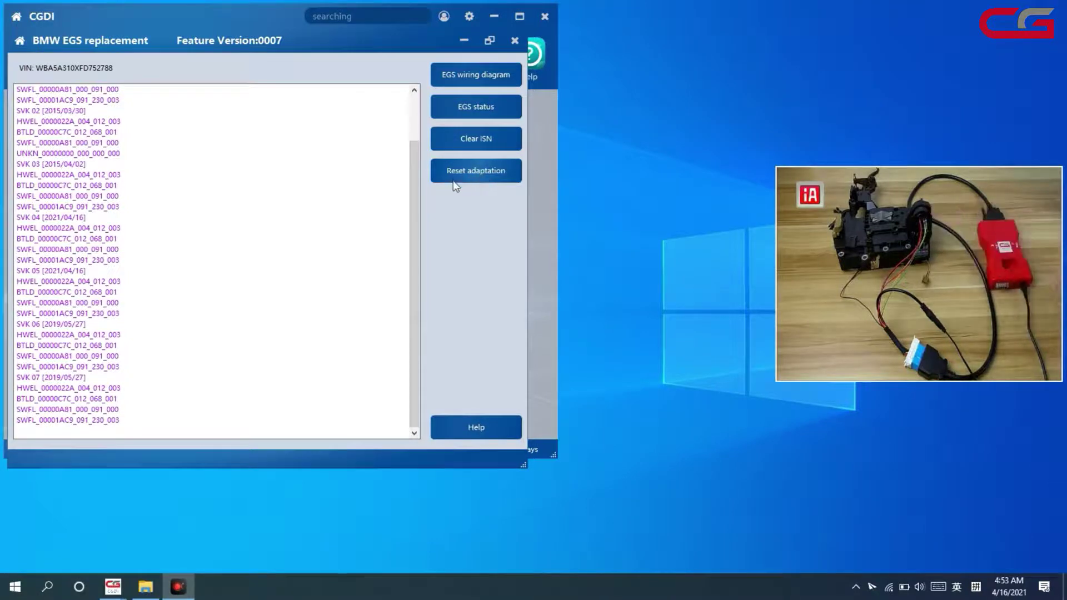
- Start the gearbox adaptation reset and confirm the ignition off/on cycle
click(478, 177)
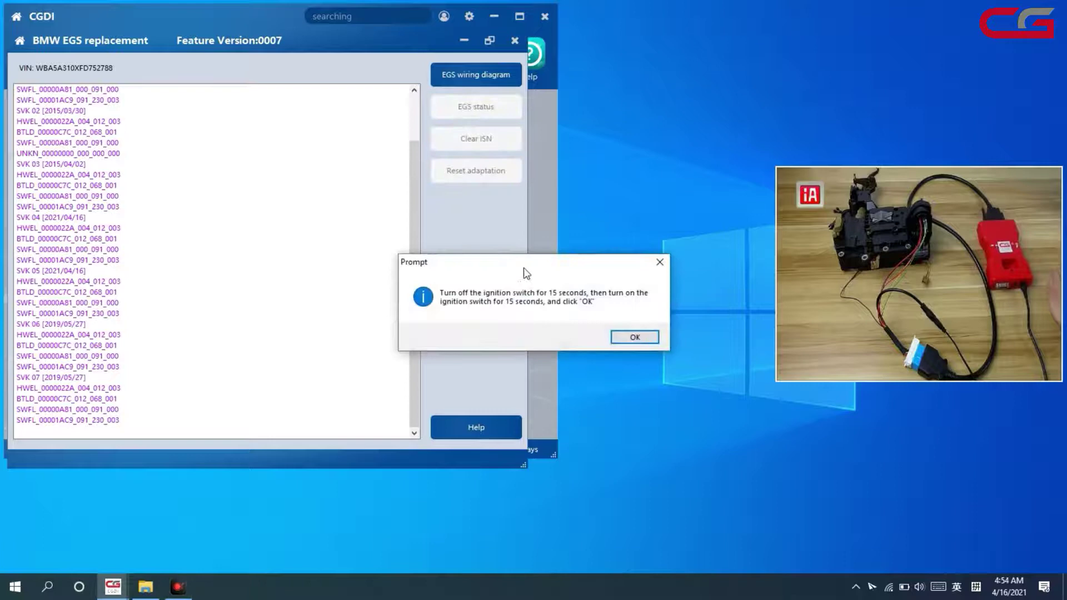
drag(522, 265, 302, 248)
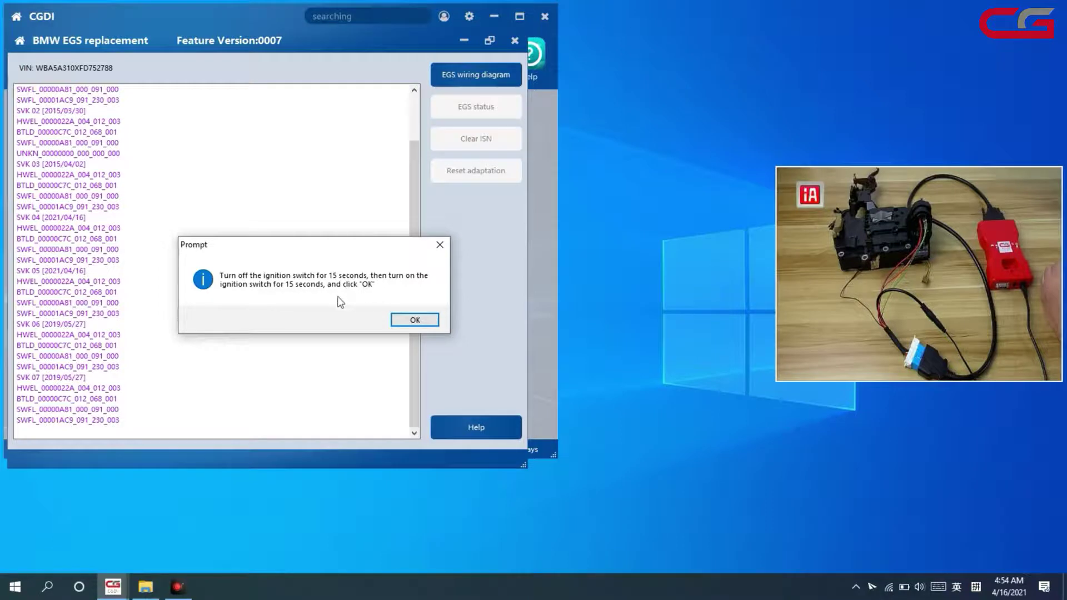
click(420, 321)
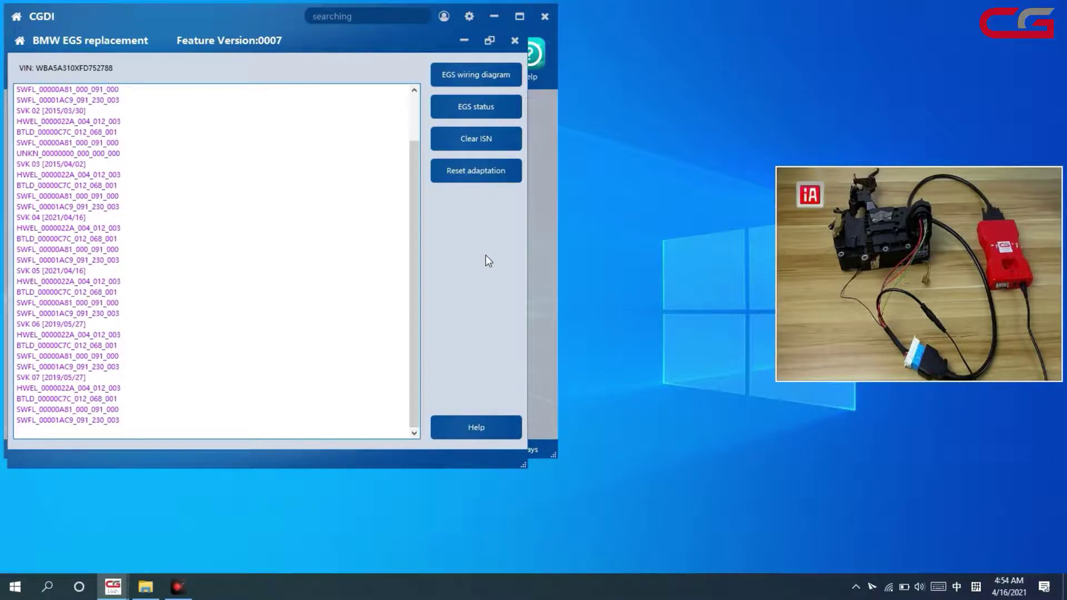
- Select the log's OBD connection lines through SVK 04, then exit EGS replacement
drag(416, 239, 405, 174)
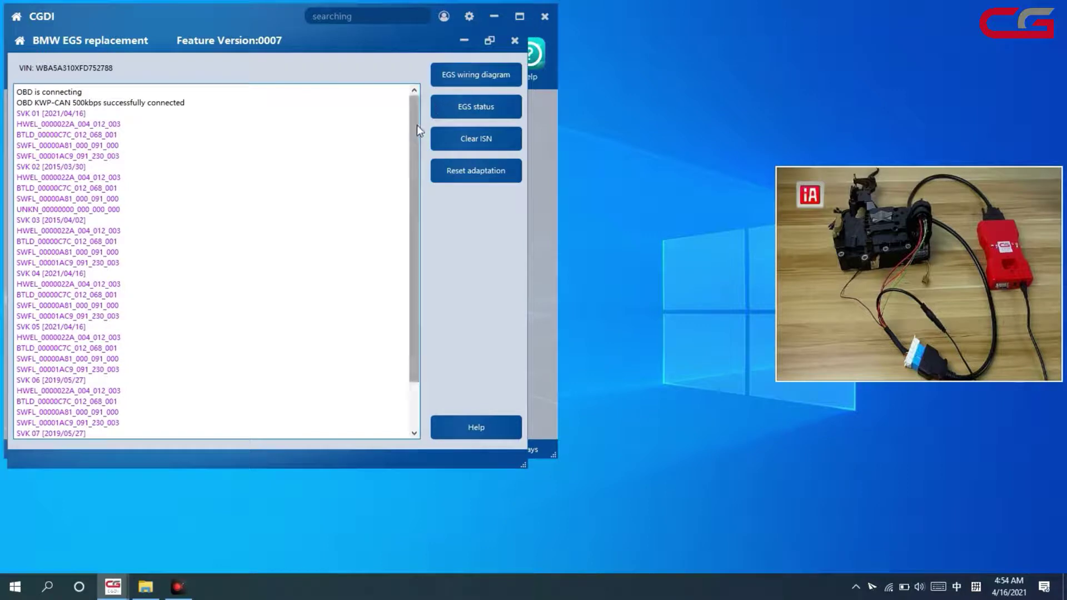
scroll(416, 125, down, 1)
scroll(46, 109, up, 1)
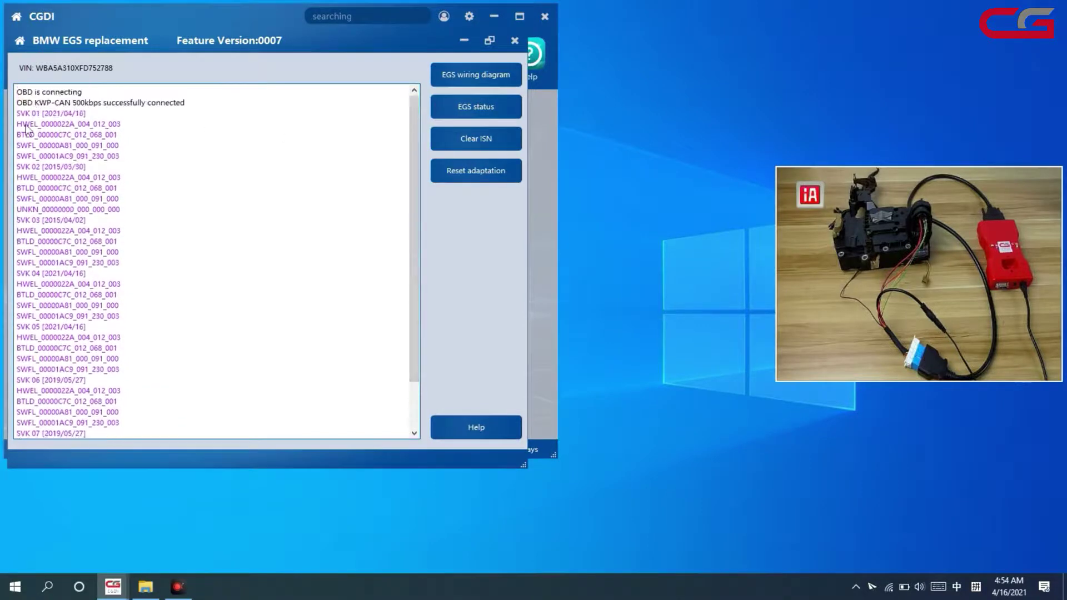
drag(17, 104, 169, 308)
click(169, 307)
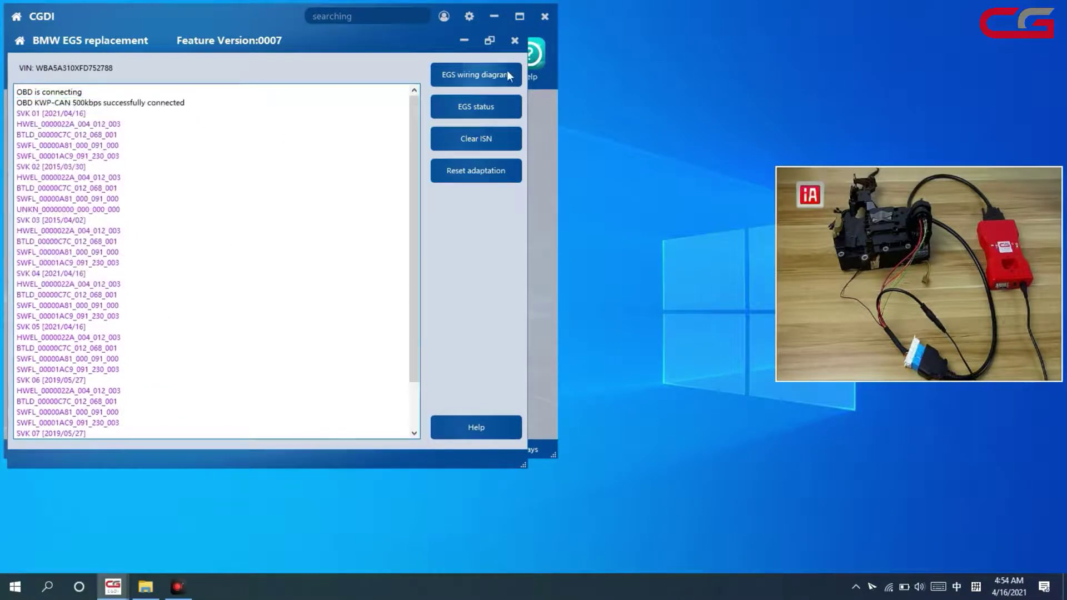
click(515, 40)
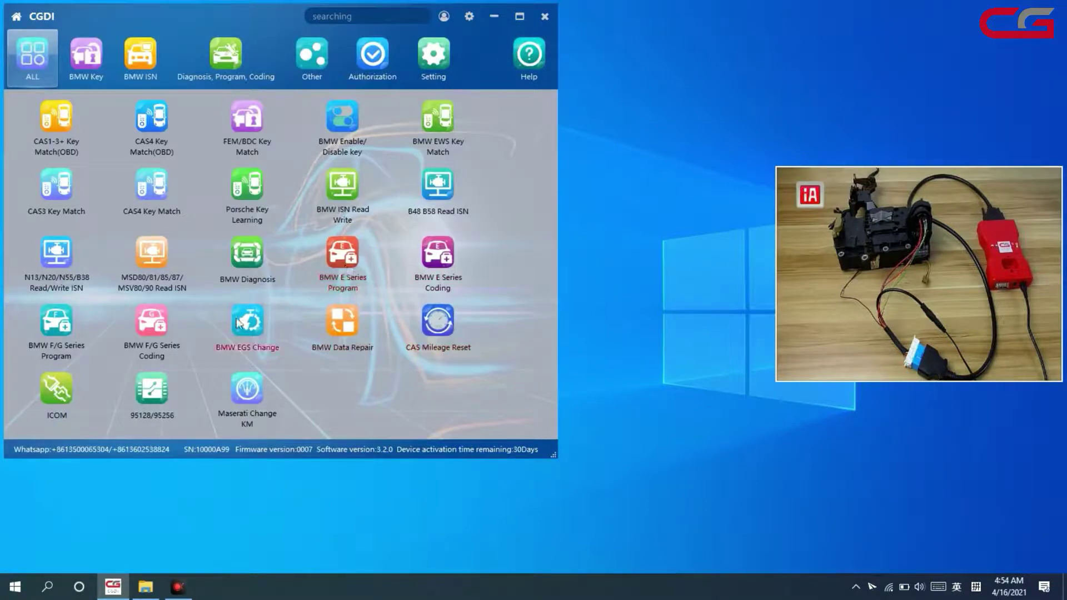
- Open F/G Series Program, expand the EGS at address 18, and select its SWFL and BTLD modules
click(53, 324)
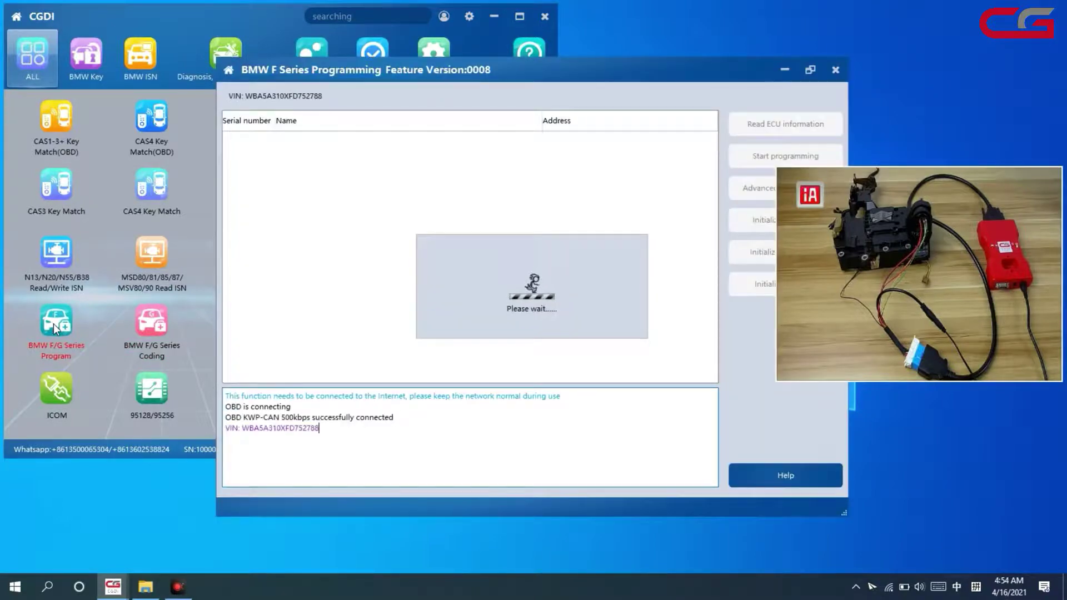
drag(431, 70, 246, 24)
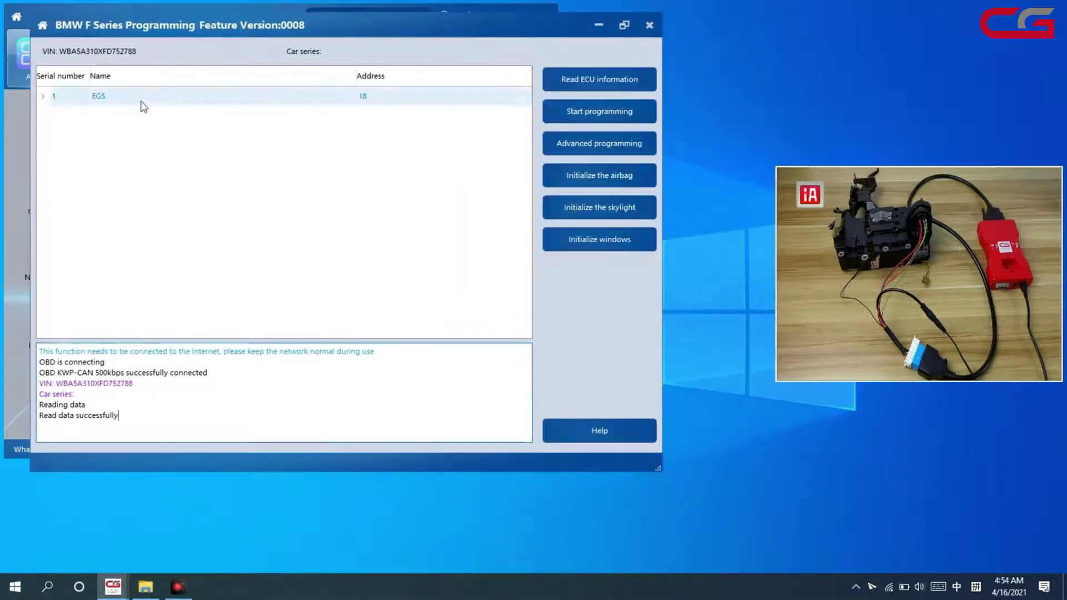
click(44, 95)
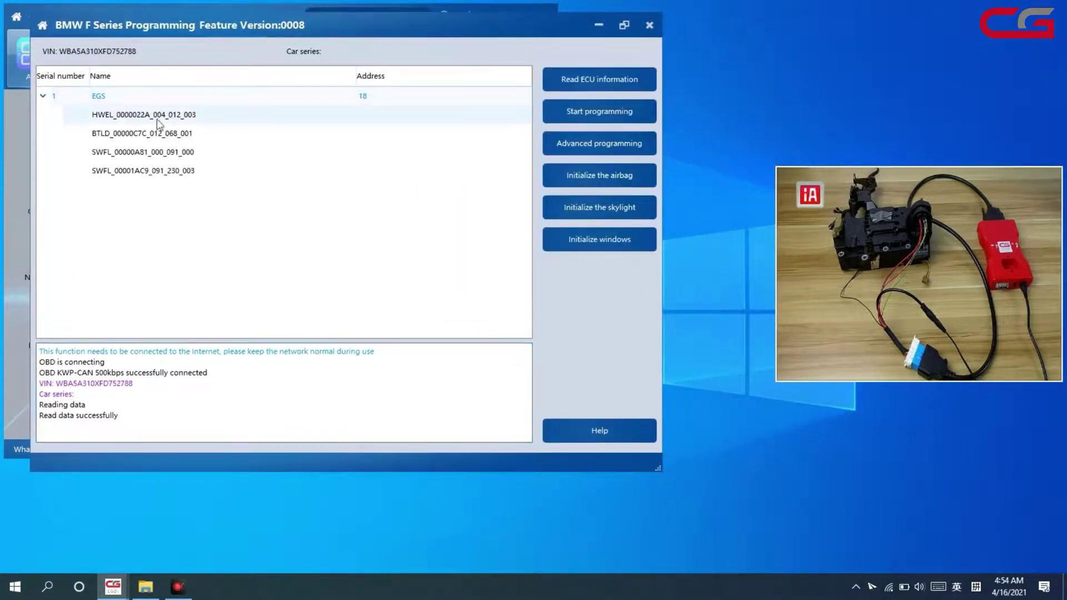
click(102, 153)
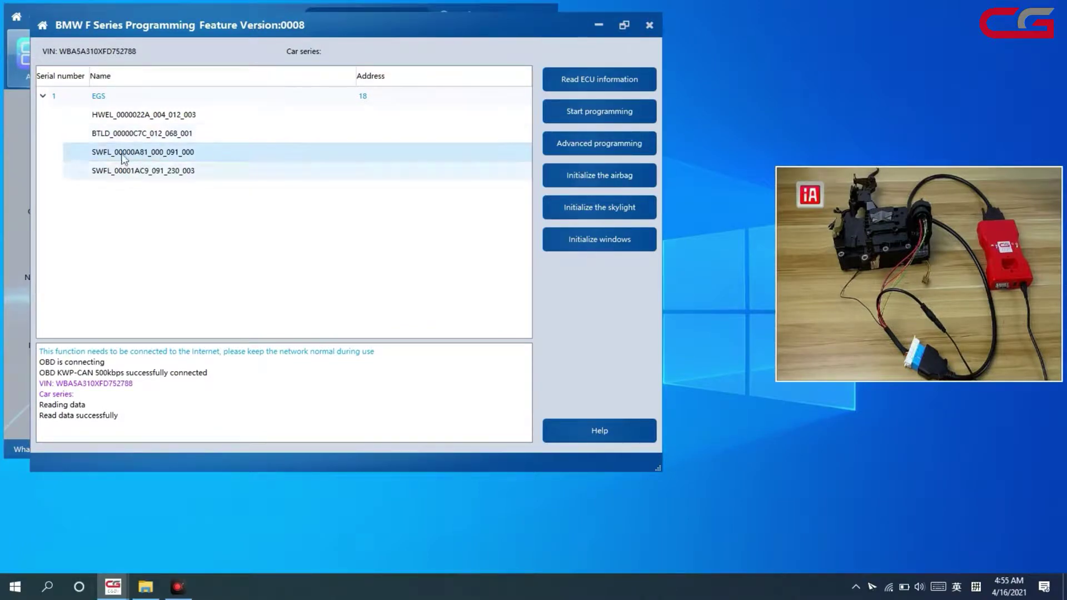
click(104, 139)
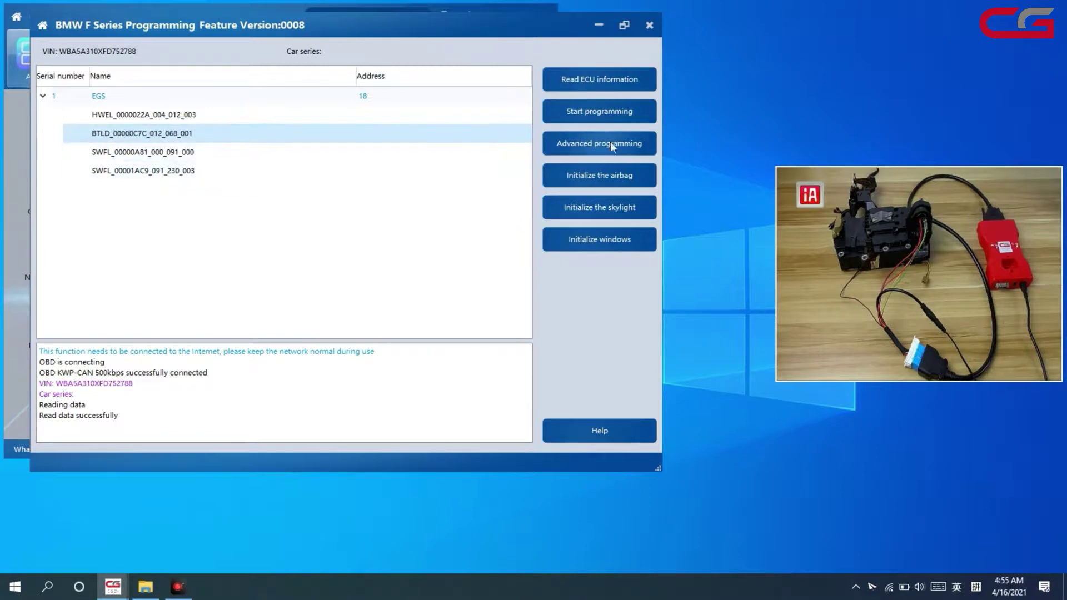
- Start Advanced programming for the EGS and agree to the programming warning
click(595, 139)
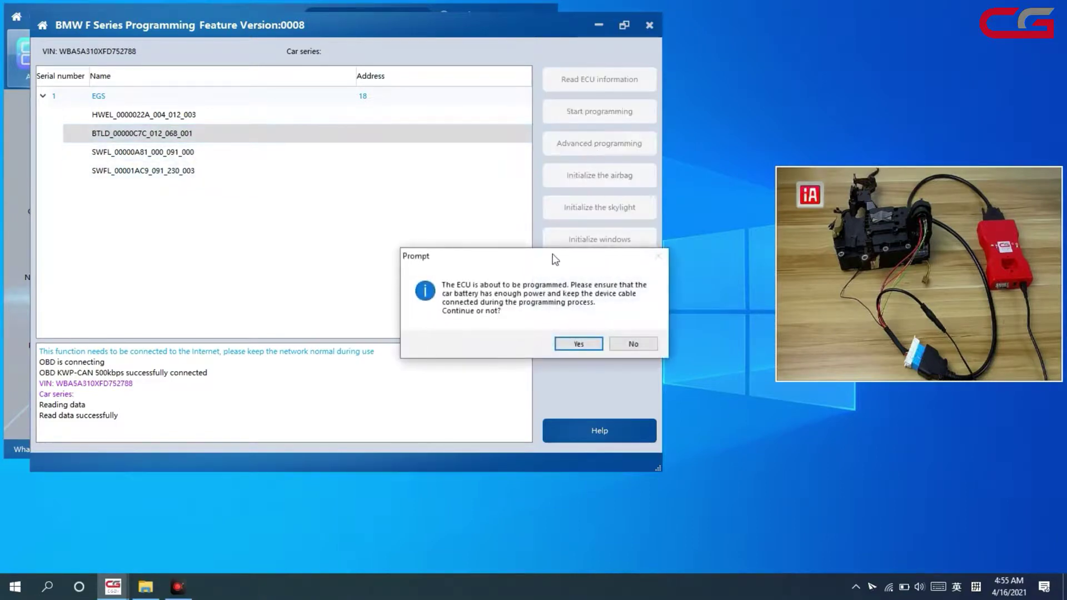
drag(555, 260, 364, 221)
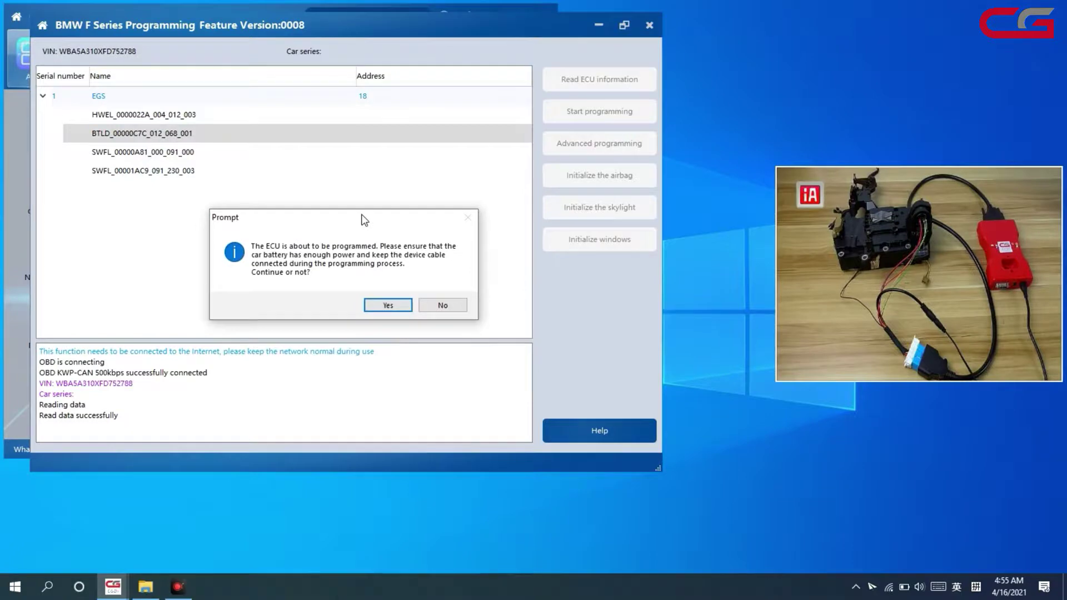
click(402, 306)
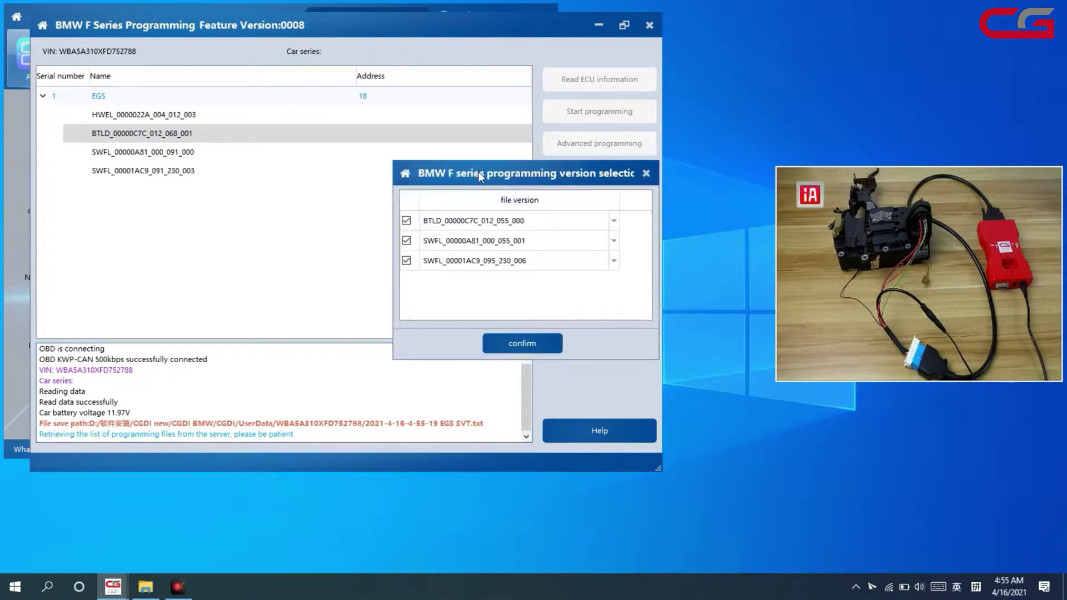
- Choose BTLD_00000C7C_012_055_000, SWFL_00000A81_000_055_001 and SWFL_00001AC9_095_230_006 as server versions
drag(478, 171, 291, 132)
click(428, 180)
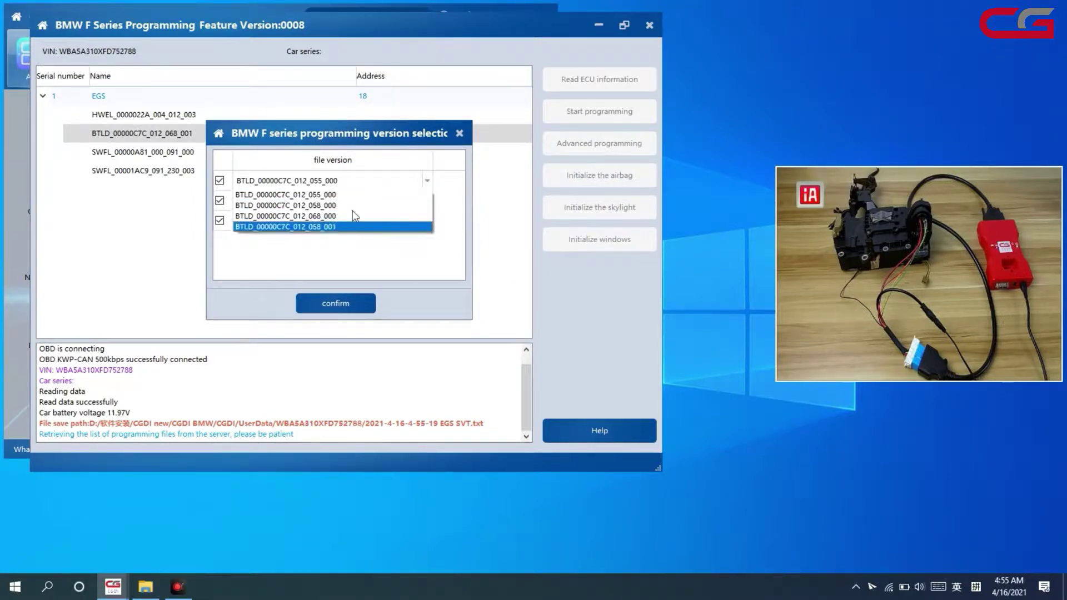
click(350, 249)
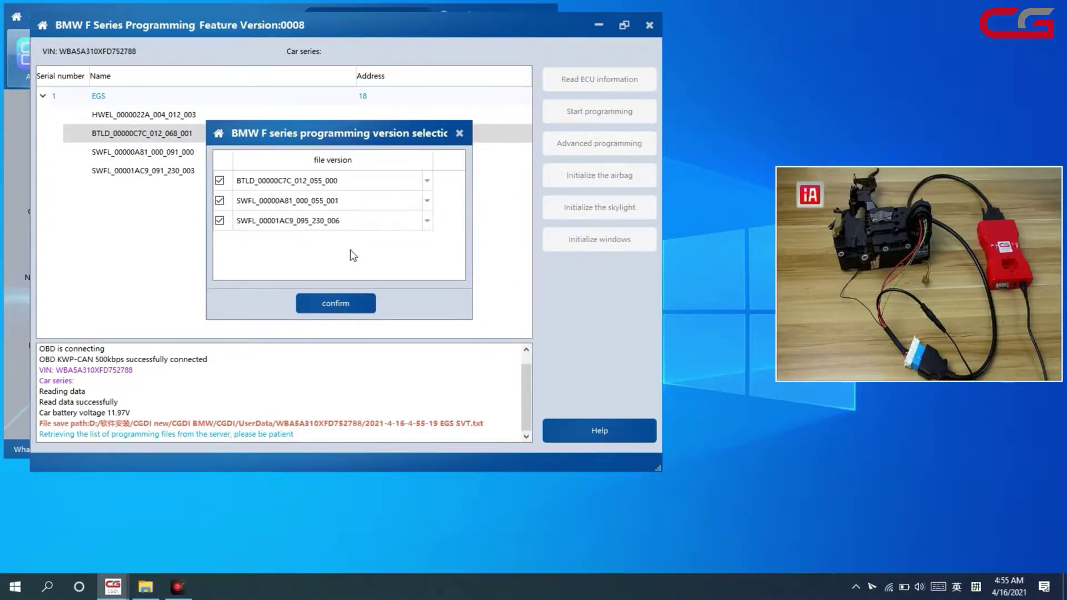
click(428, 200)
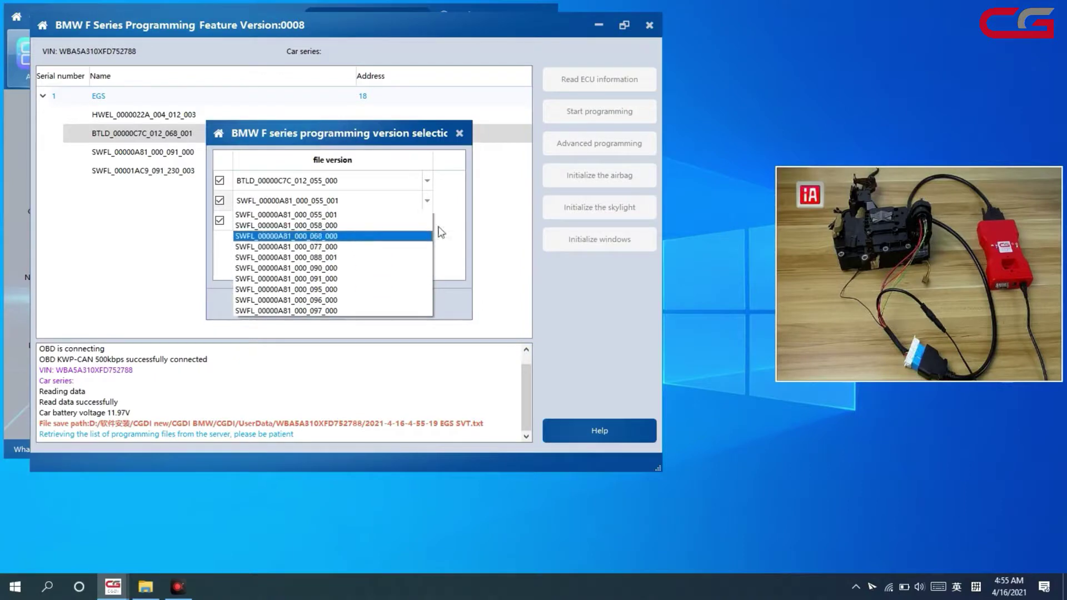
click(440, 232)
click(430, 223)
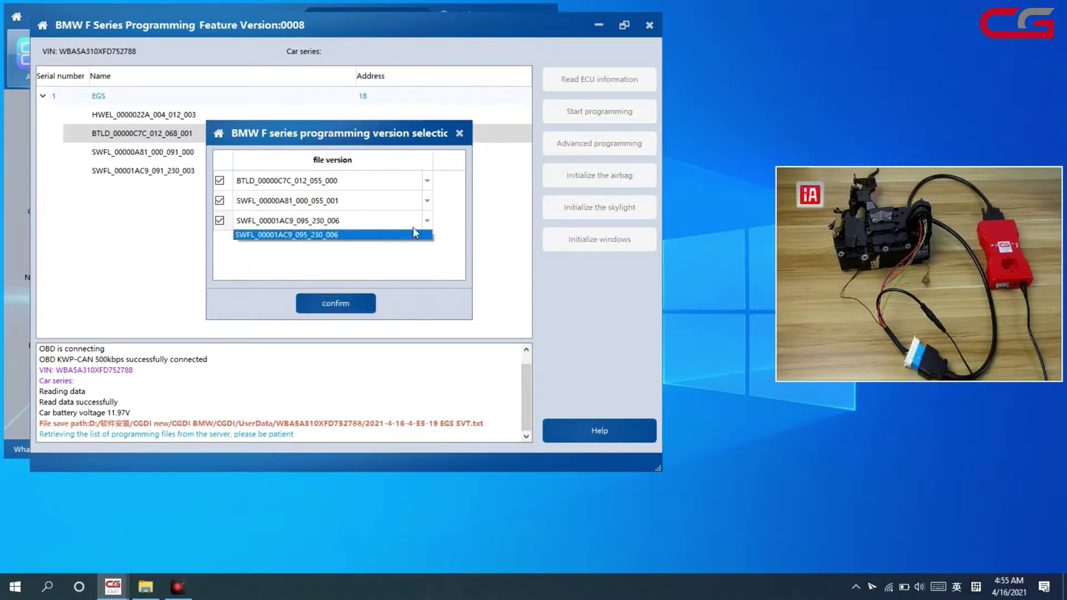
click(431, 248)
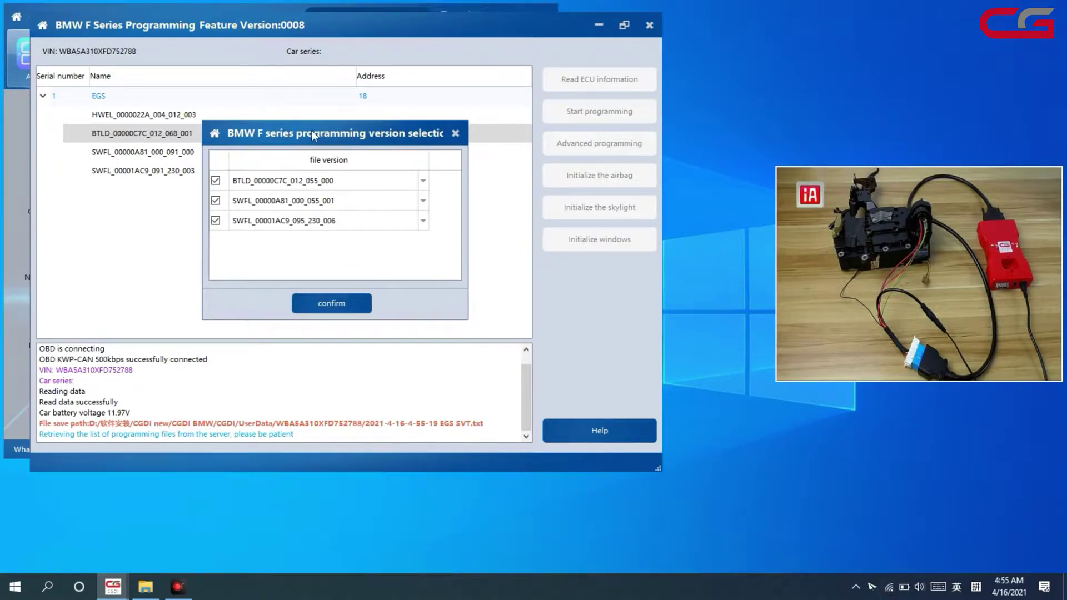
drag(326, 133, 211, 113)
mouse_move(148, 590)
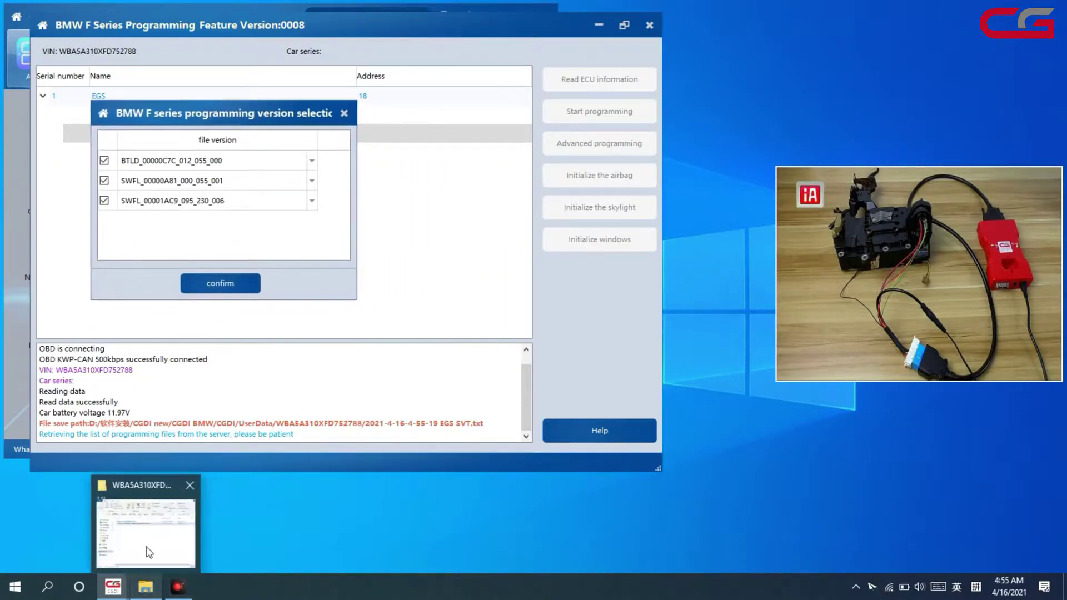
click(170, 534)
double_click(155, 202)
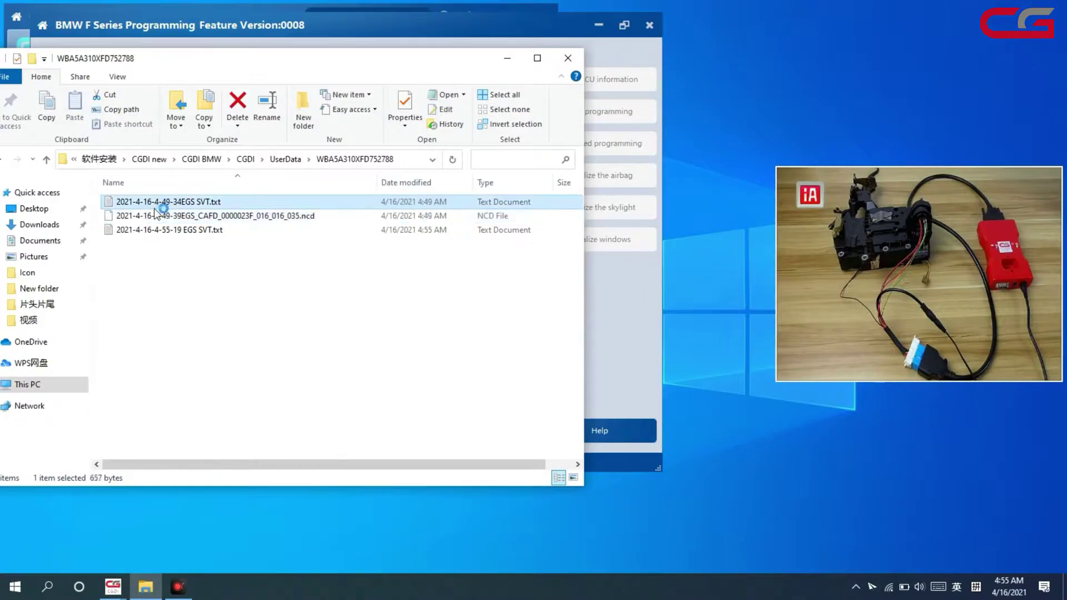
drag(426, 77, 643, 28)
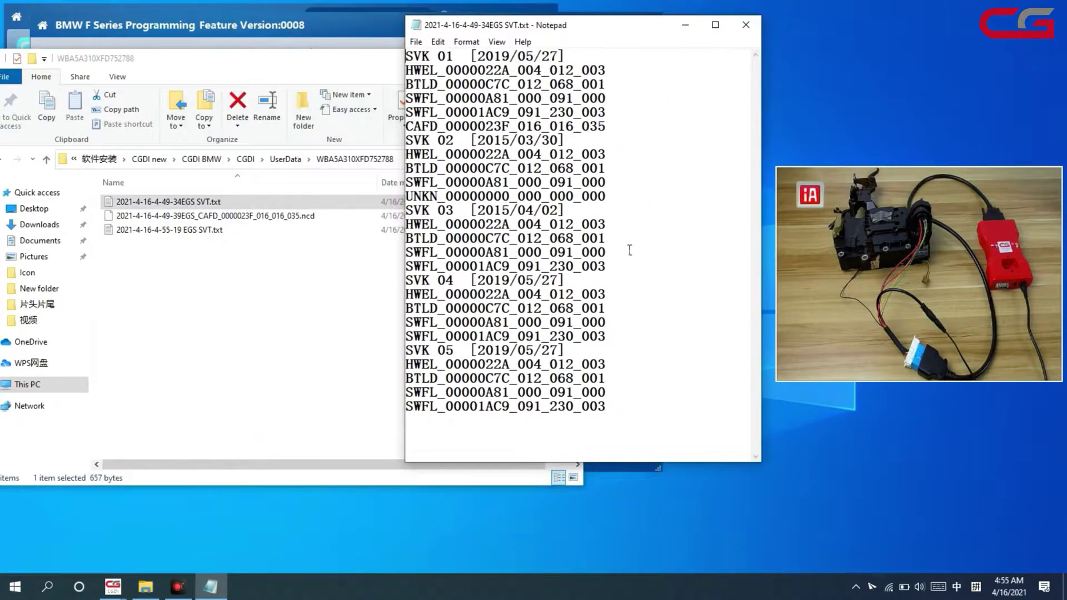
click(285, 74)
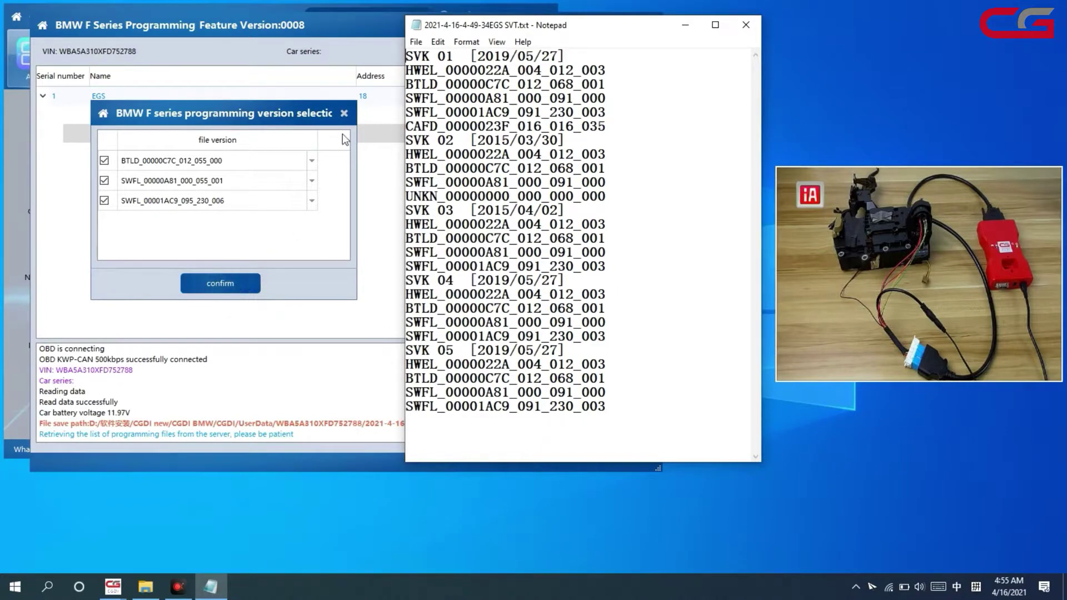
click(344, 114)
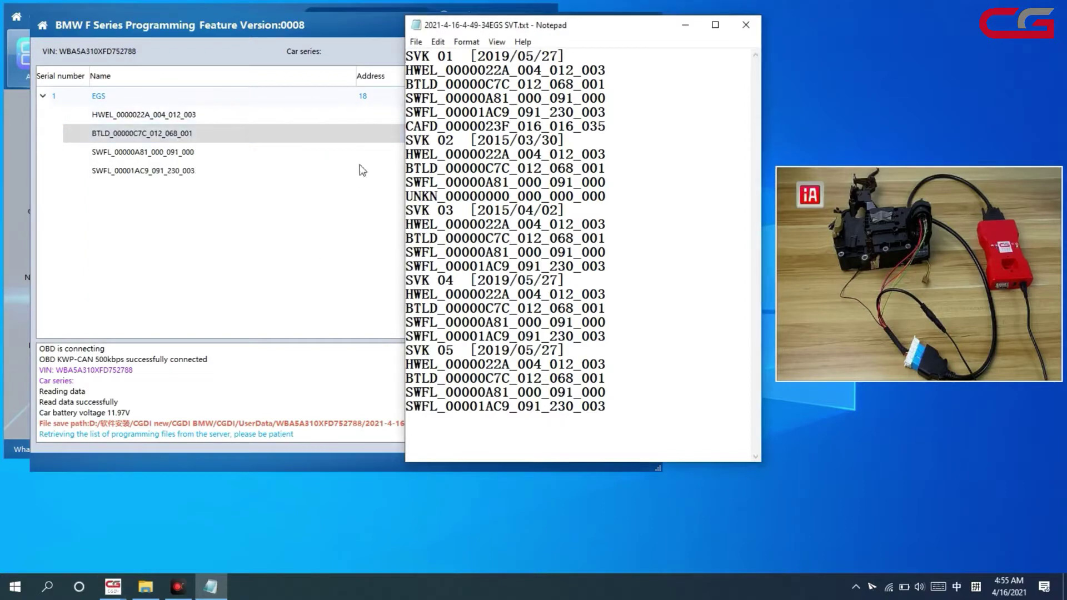
- Minimize the SVT Notepad record and close BMW F Series Programming
click(687, 27)
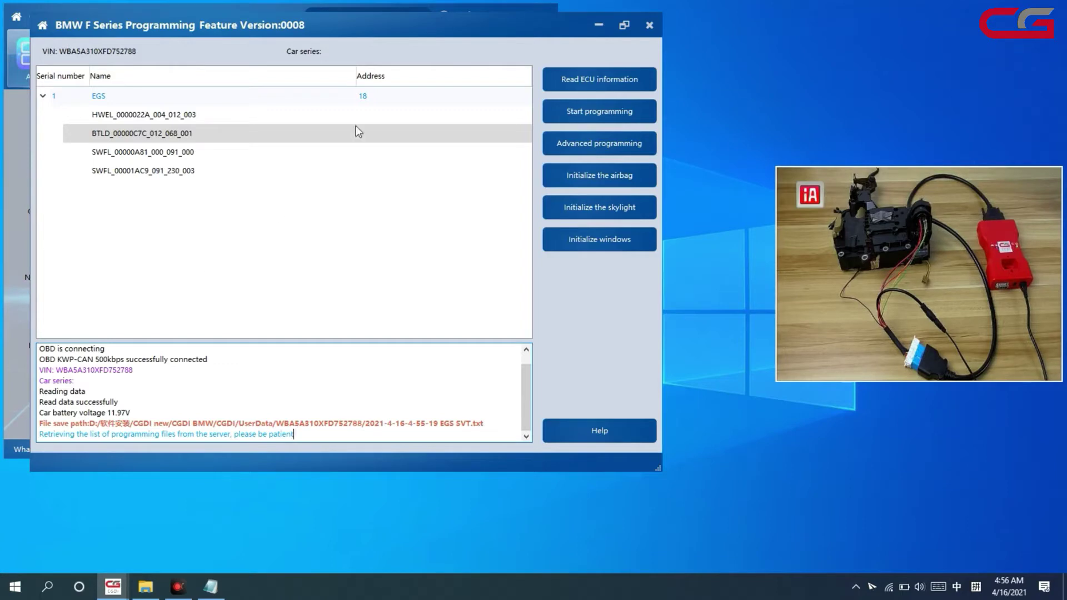
click(650, 25)
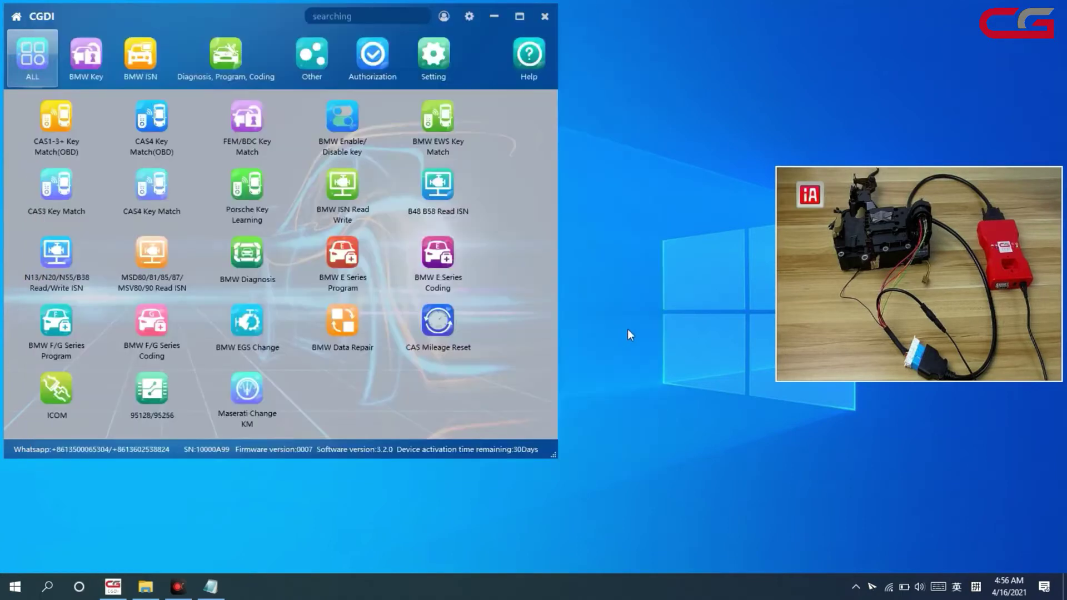